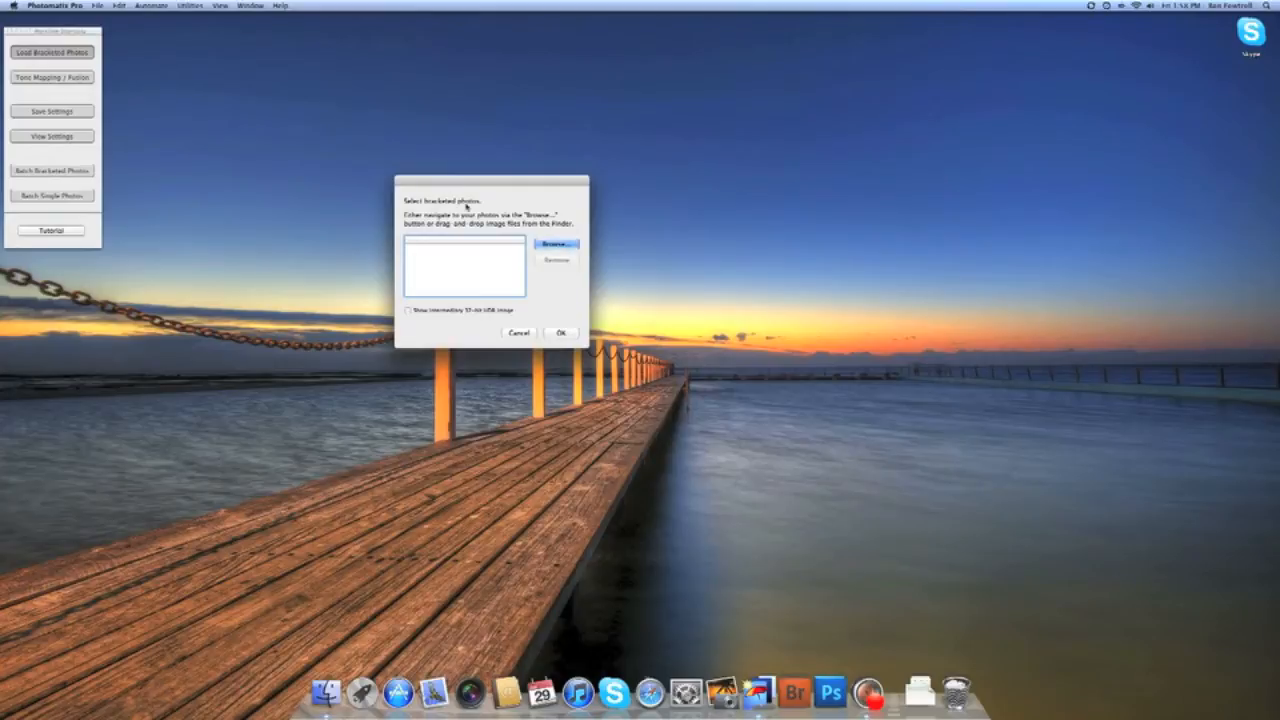
Step: Load the seven bracketed photos Long Reef1.jpg to Long Reef7.jpg from the Processing folder without showing the intermediary 32-bit HDR image
click(545, 245)
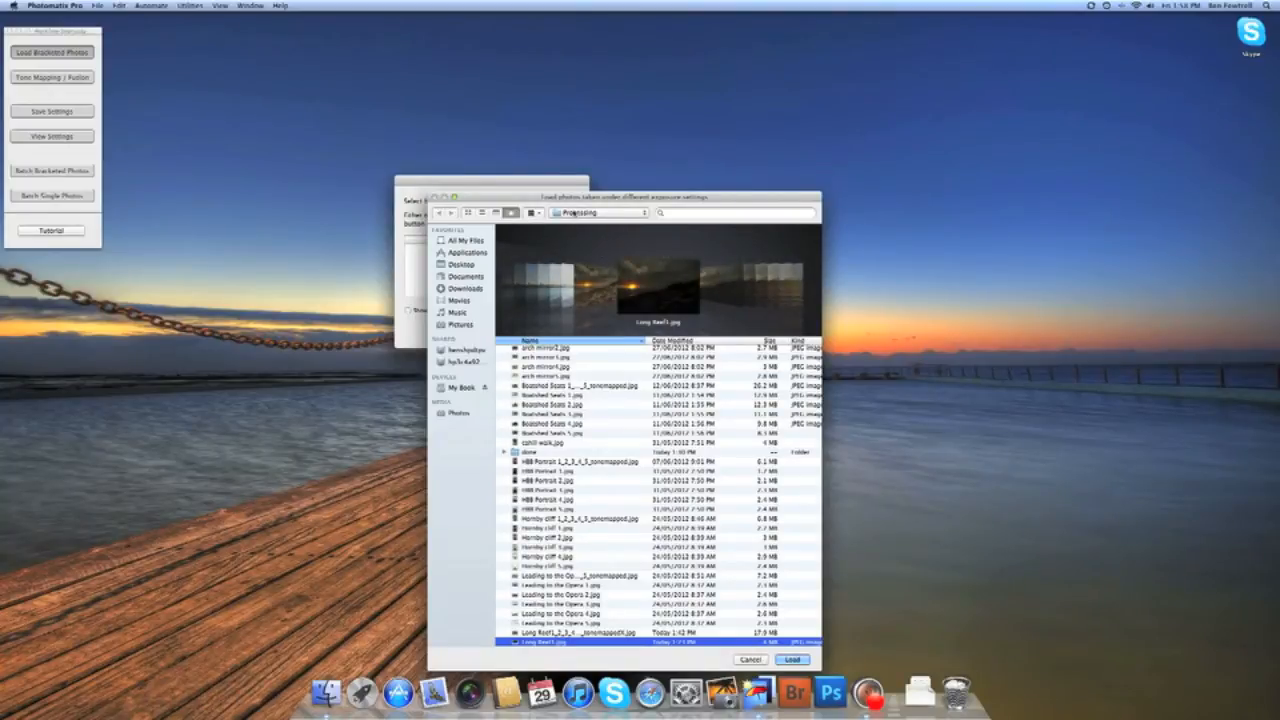
scroll(602, 430, down, 10)
scroll(602, 430, up, 3)
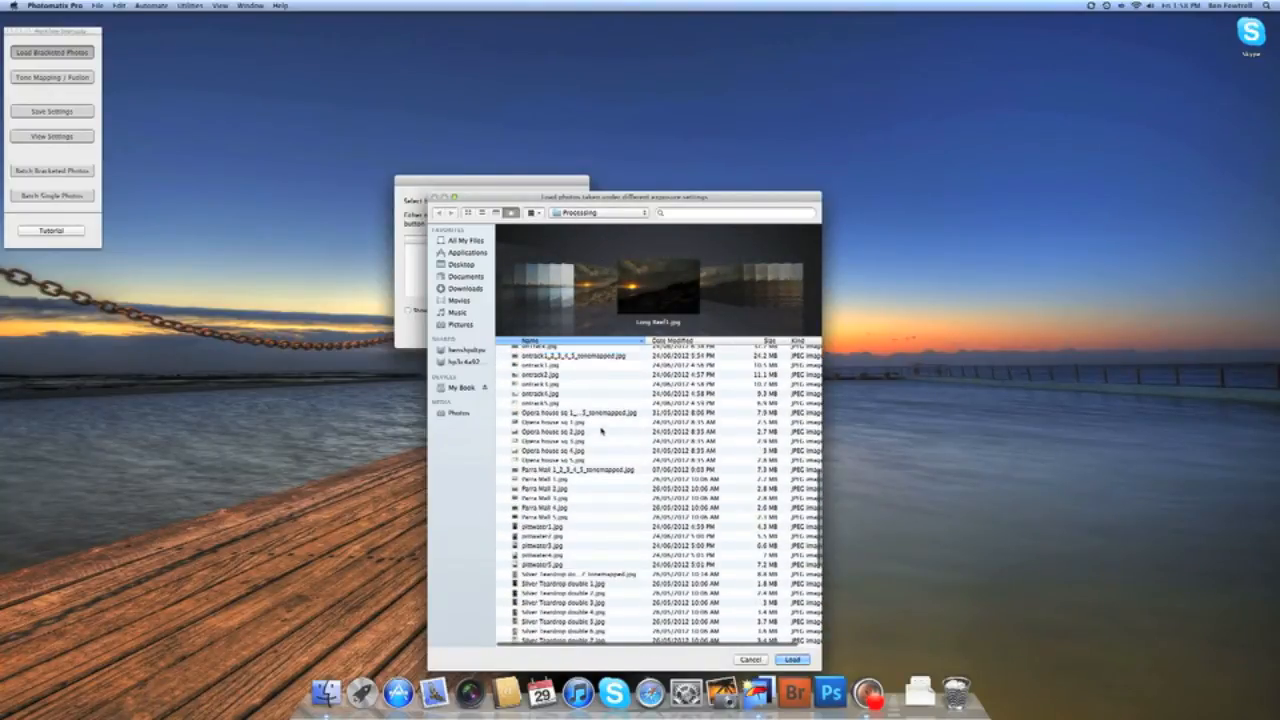
scroll(599, 408, up, 3)
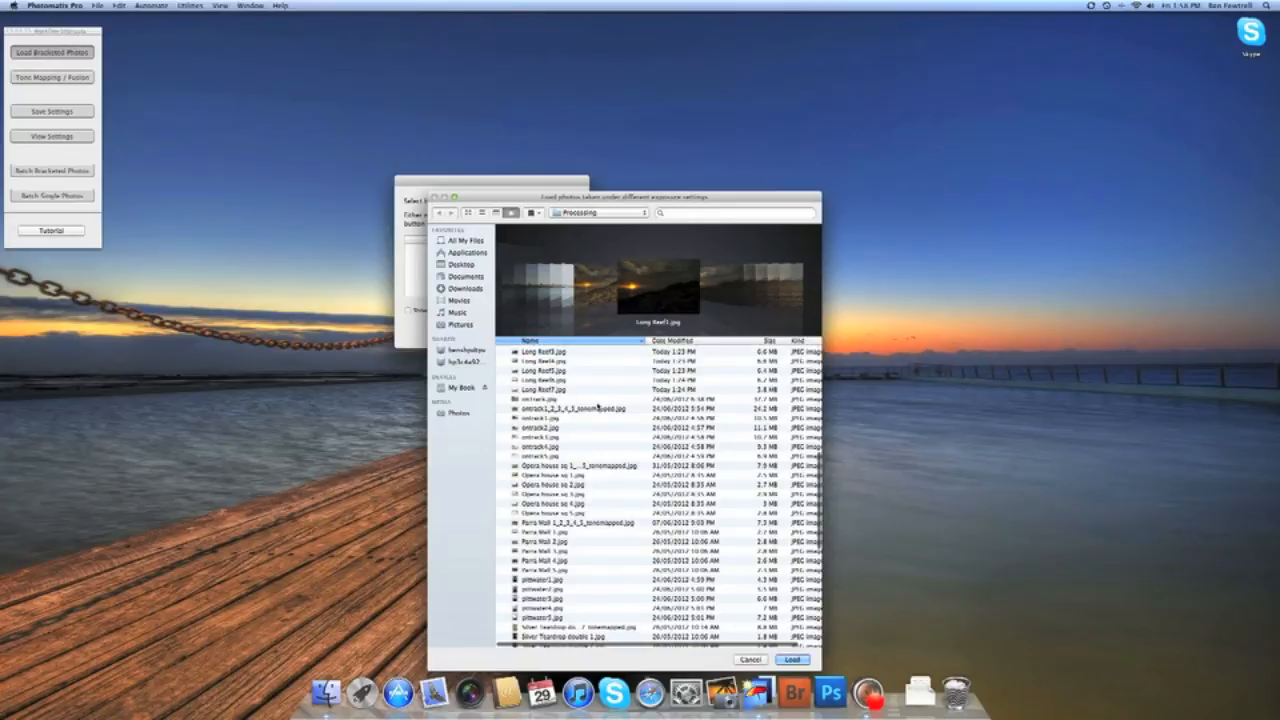
scroll(594, 398, up, 2)
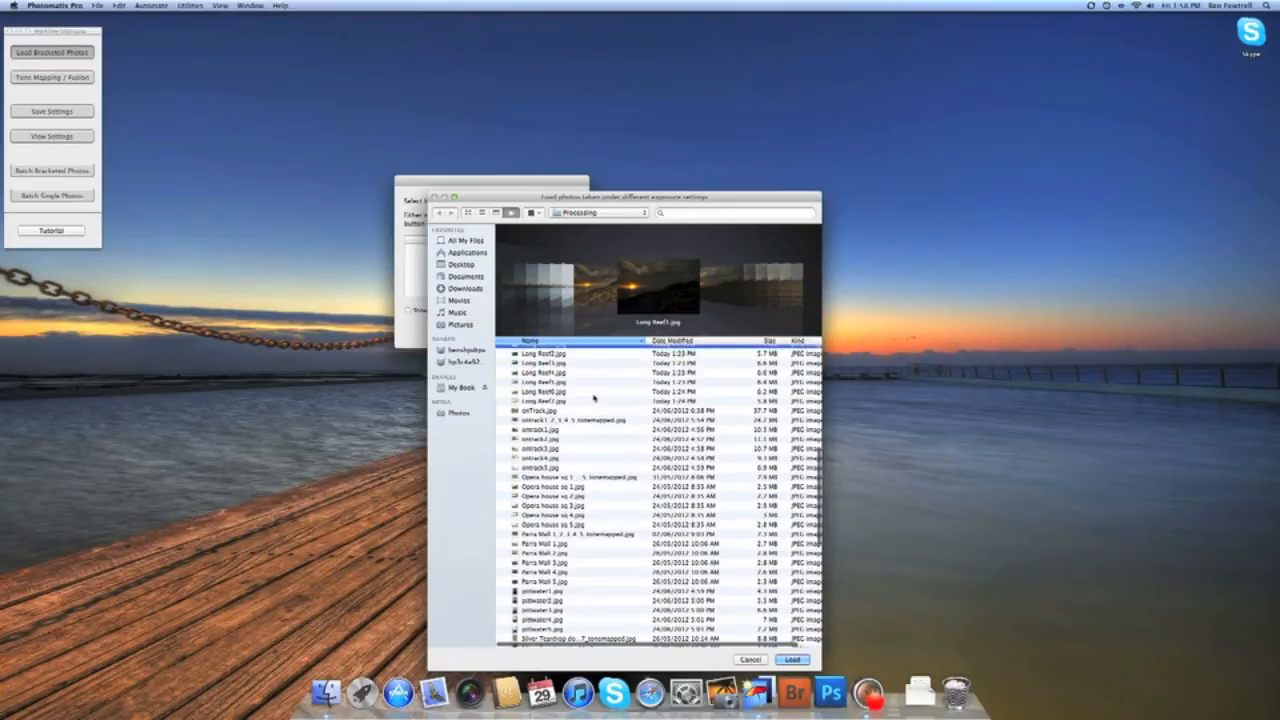
click(563, 350)
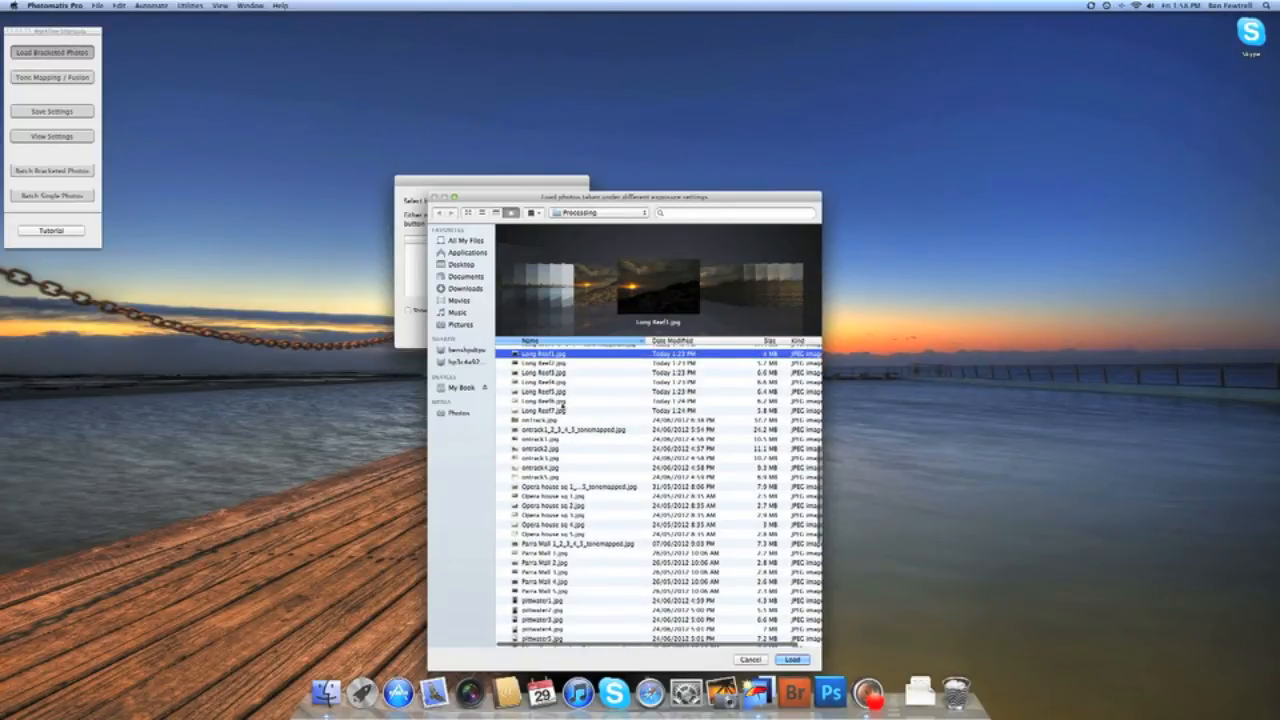
shift+click(562, 411)
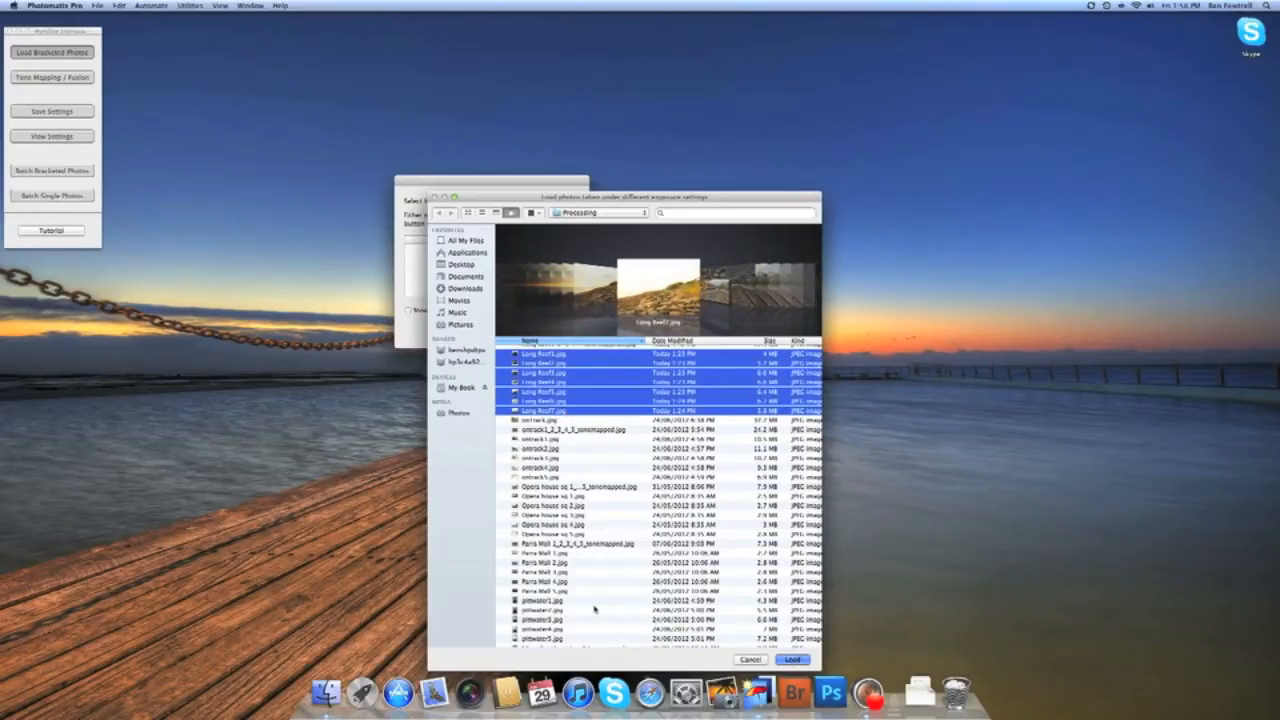
key(Return)
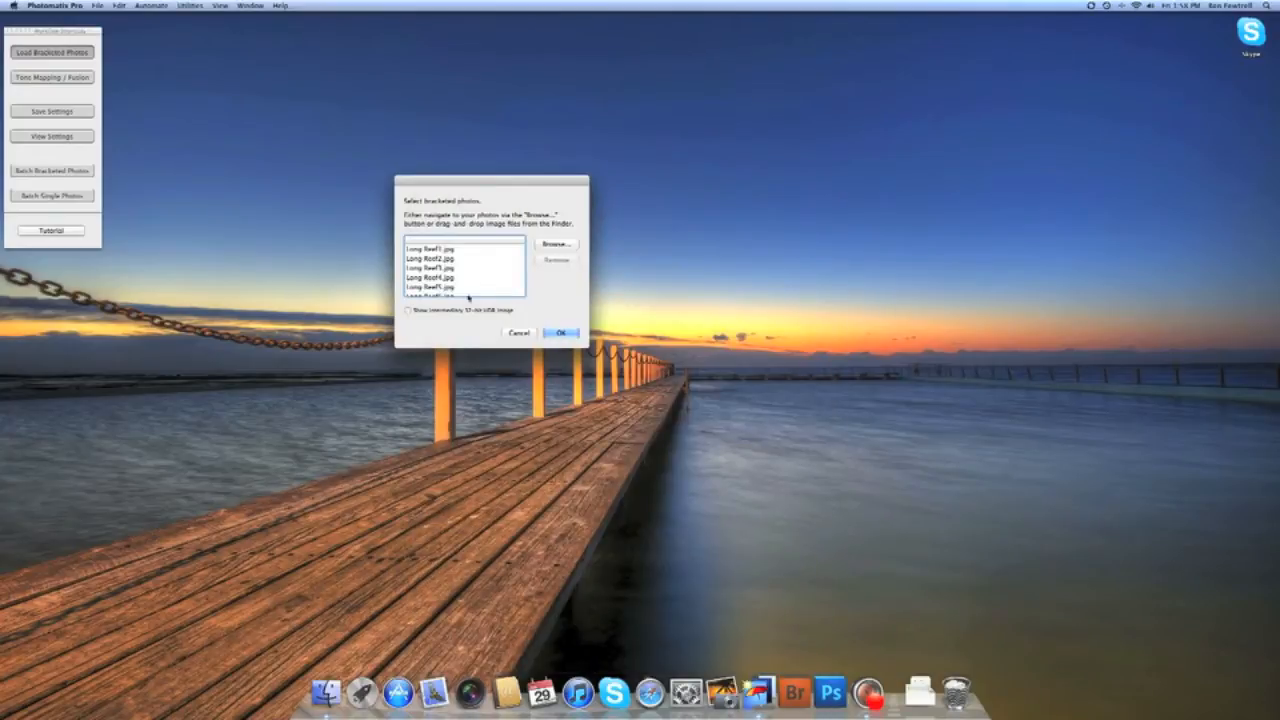
scroll(466, 276, down, 3)
scroll(466, 277, up, 3)
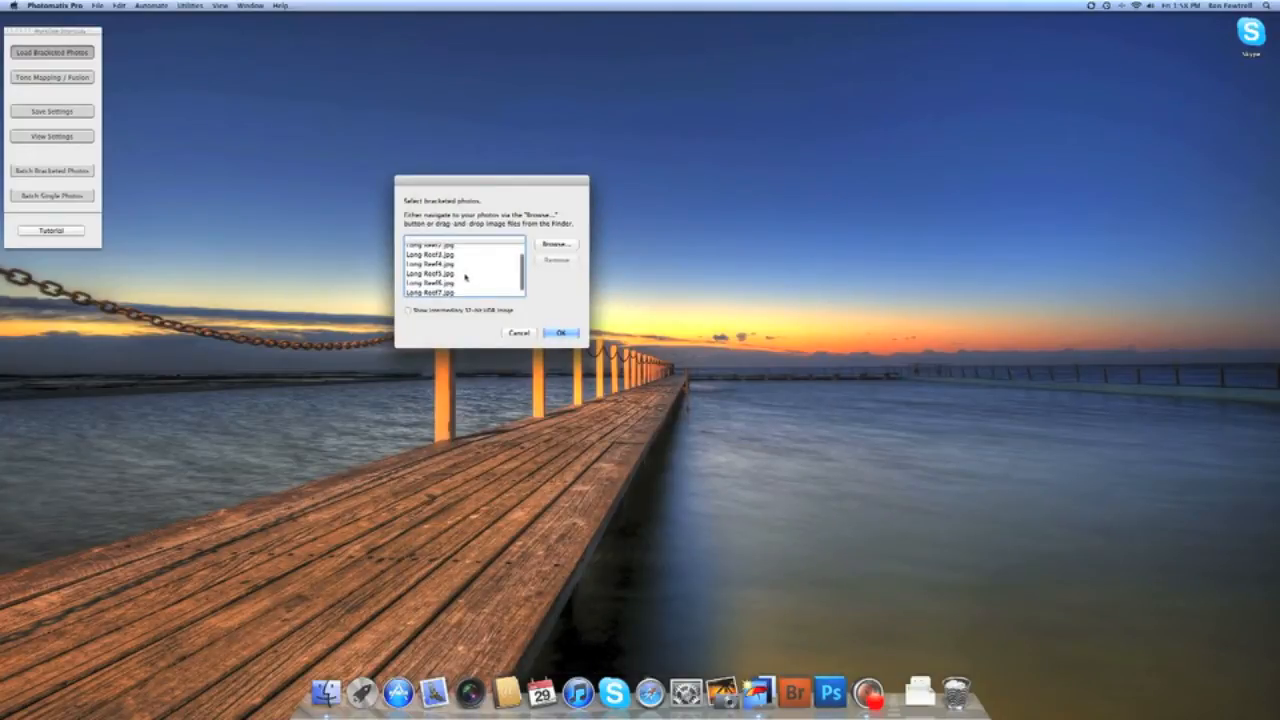
click(561, 333)
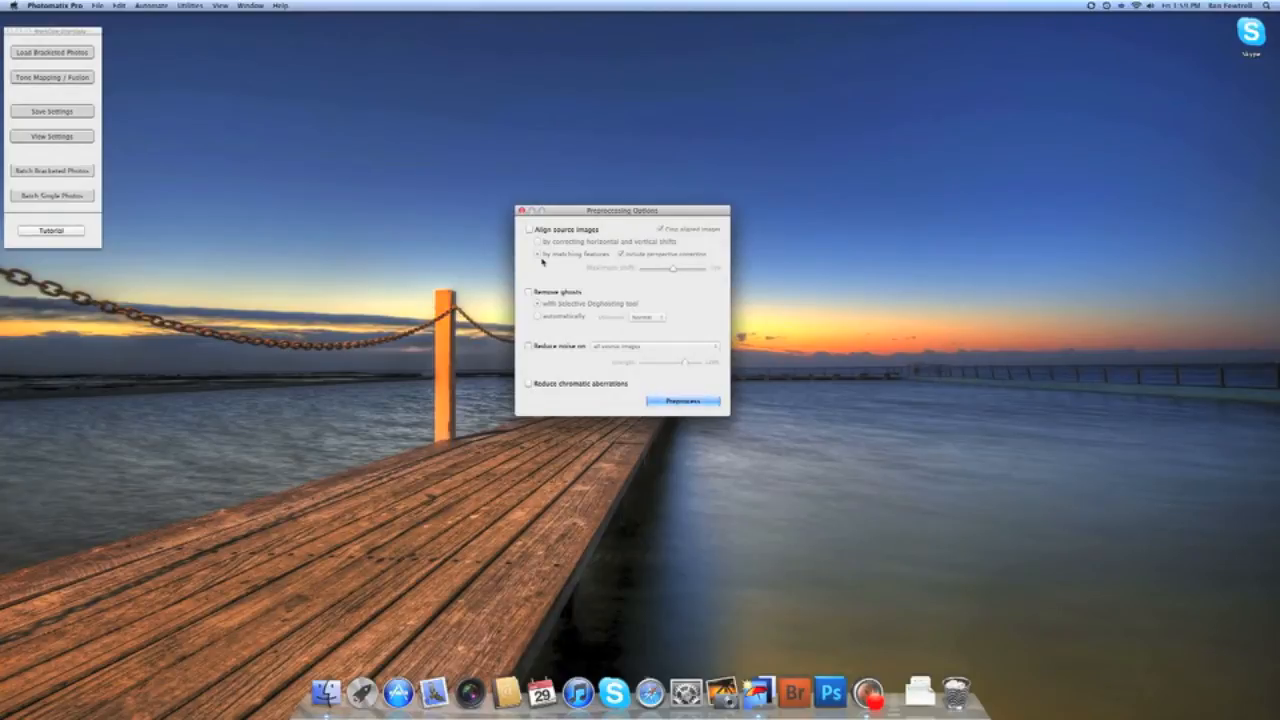
Step: Try the preprocessing options for aligning source images by matching features and removing ghosts with the Selective Deghosting tool
click(531, 230)
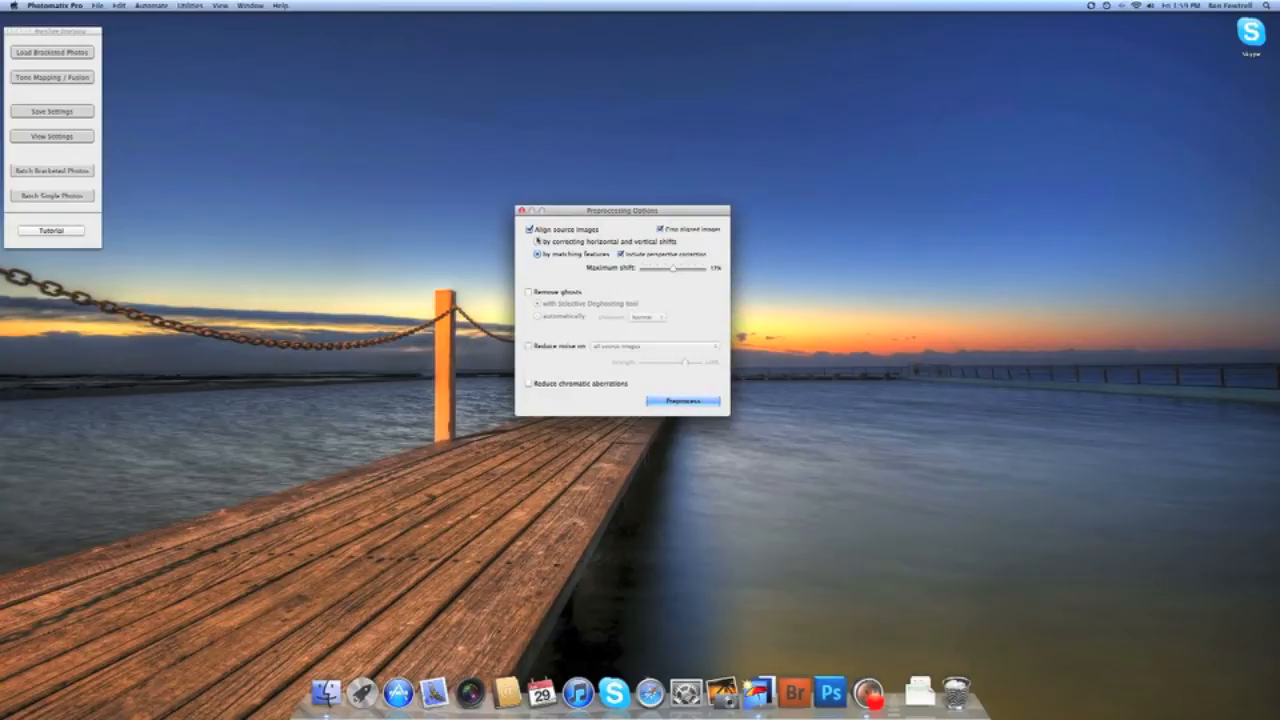
click(530, 229)
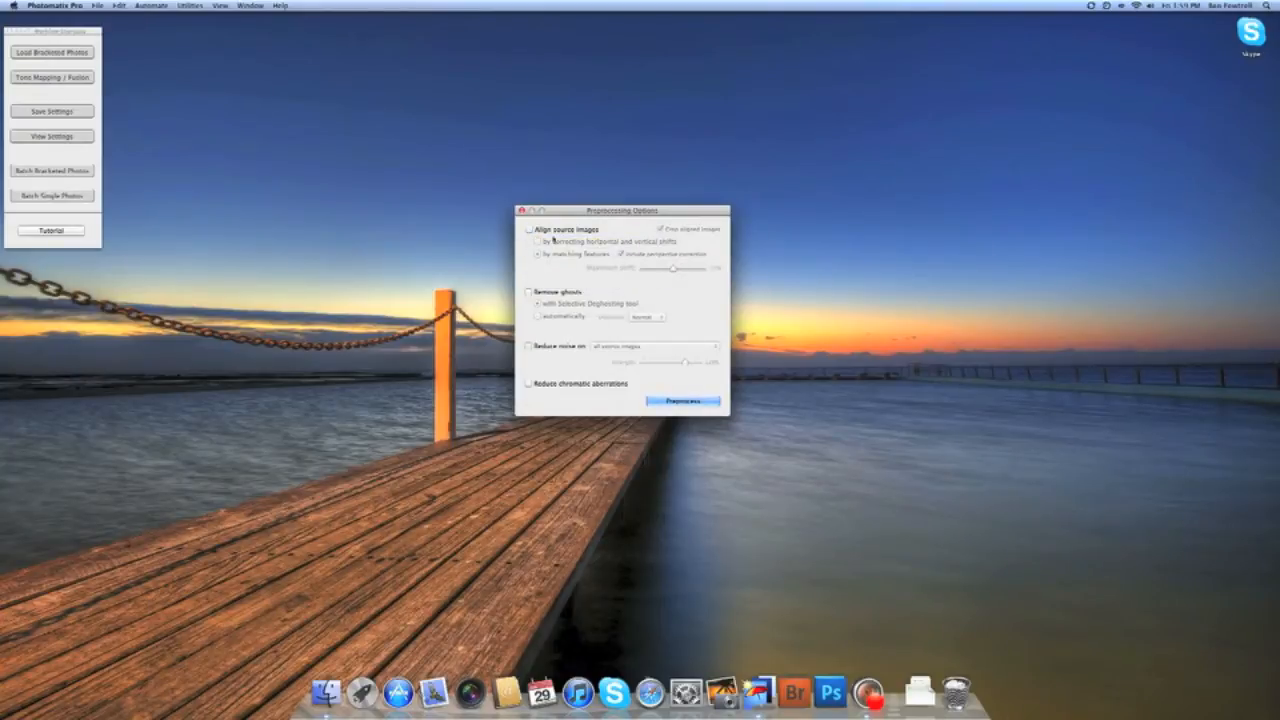
mouse_move(549, 259)
click(530, 230)
click(529, 291)
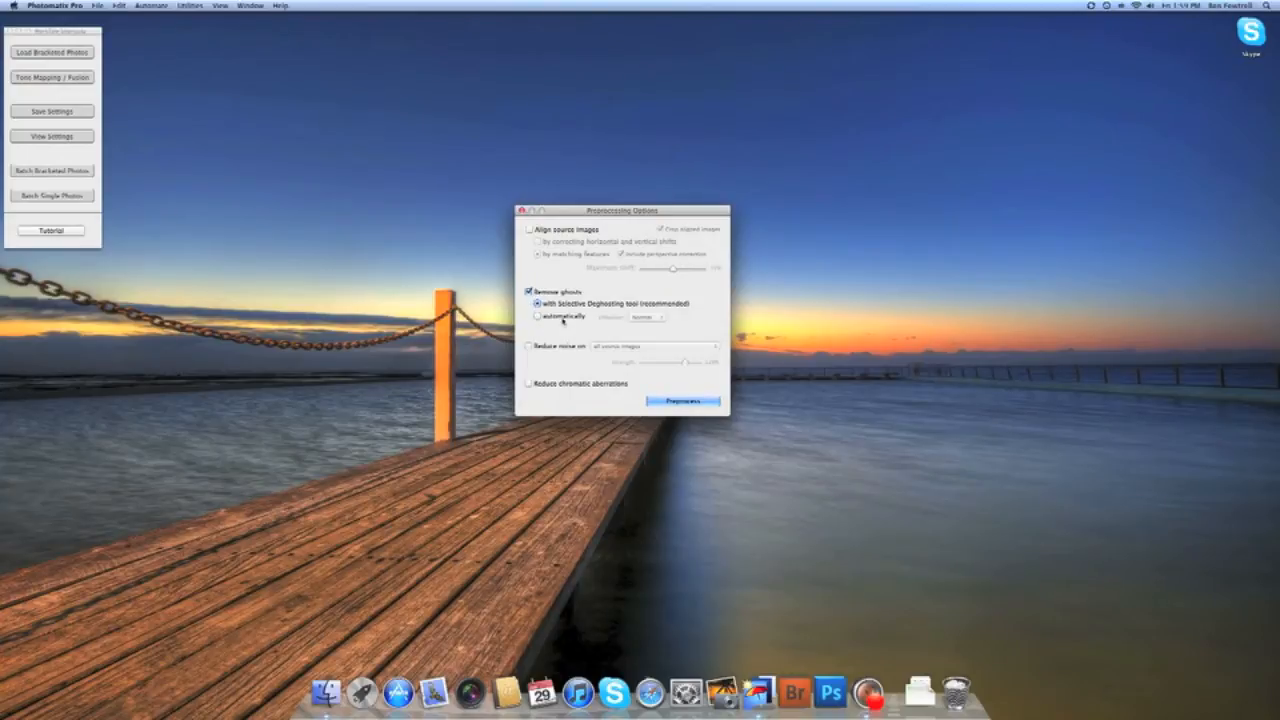
mouse_move(562, 316)
click(529, 291)
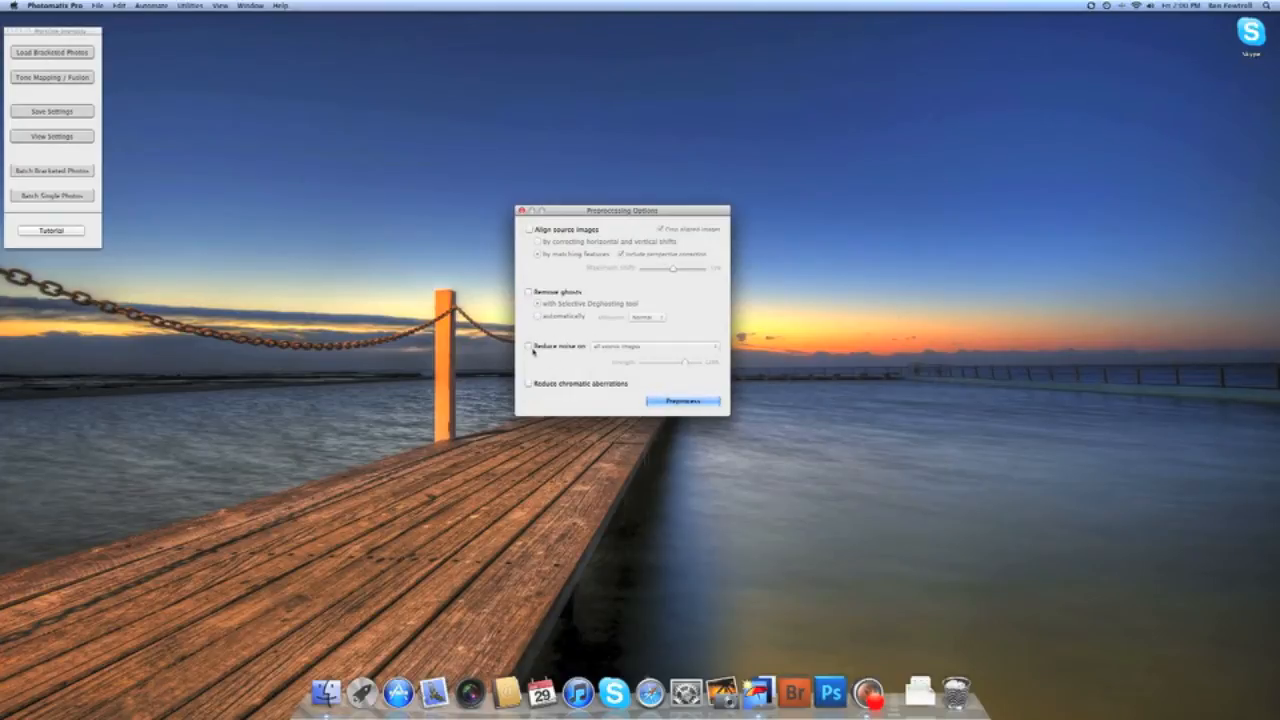
Step: Try the preprocessing options for reducing noise on all source images and reducing chromatic aberrations
click(531, 347)
click(621, 347)
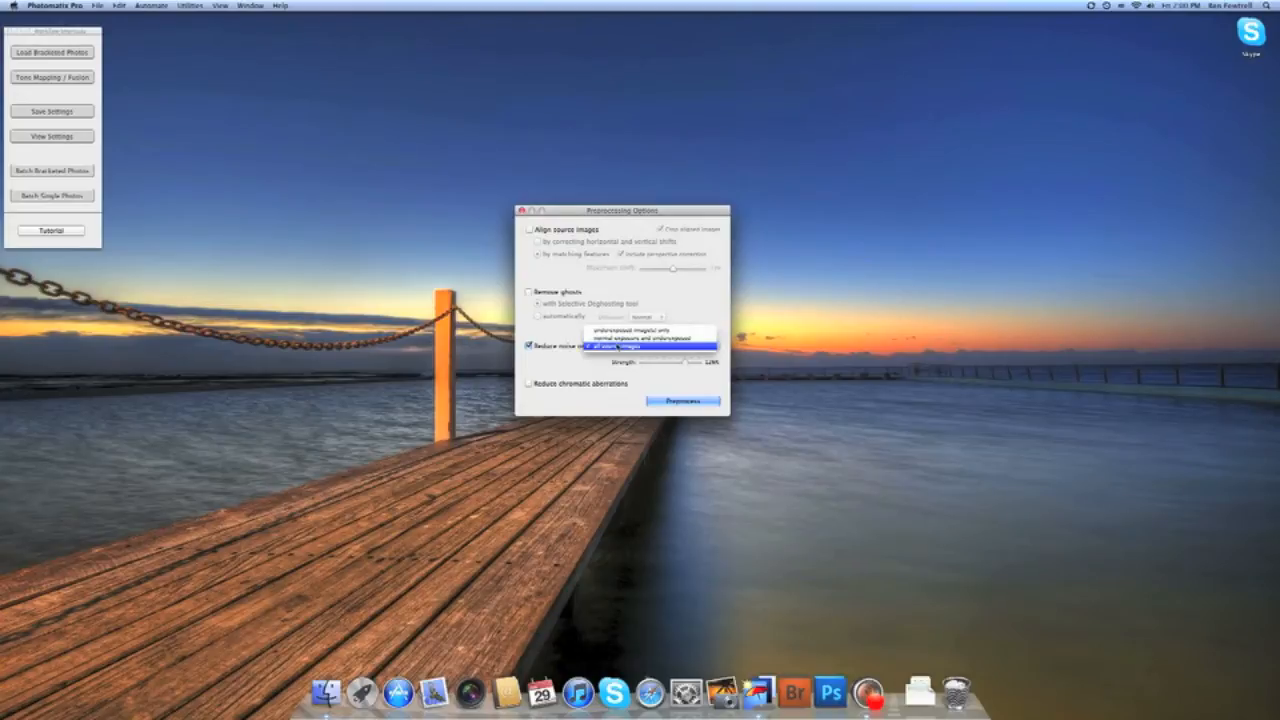
click(603, 346)
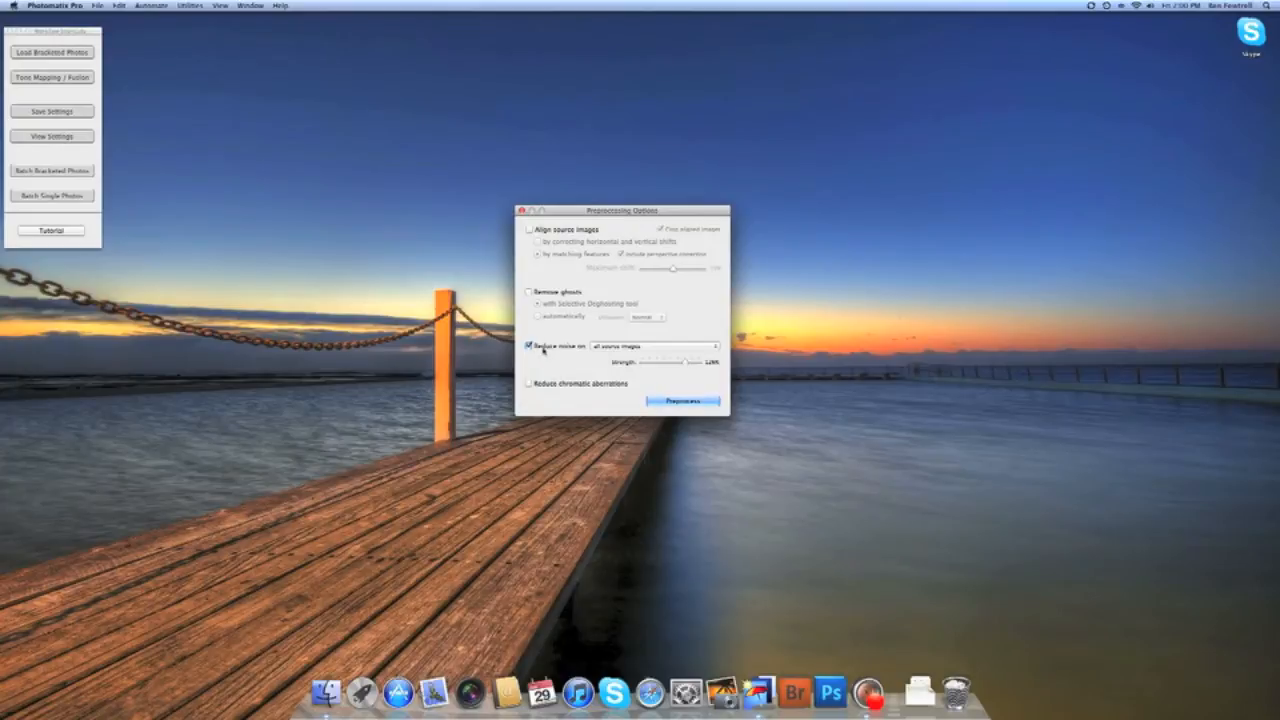
click(543, 349)
click(529, 383)
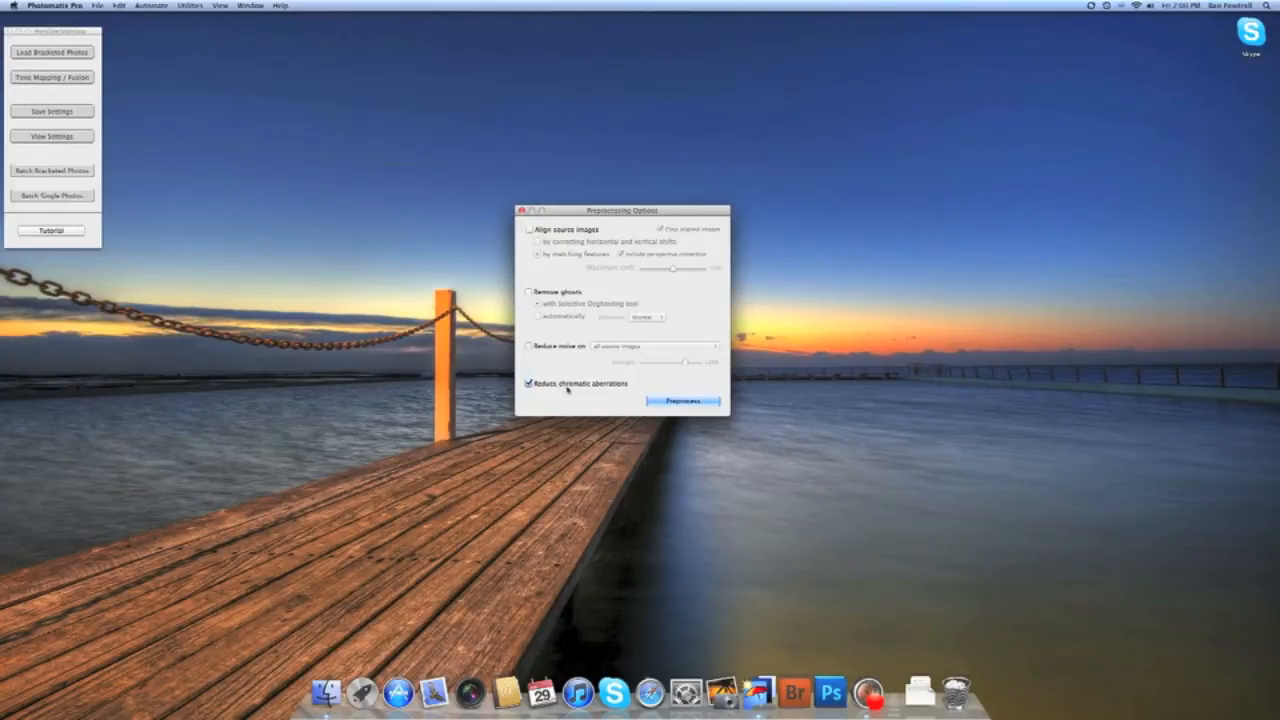
mouse_move(612, 388)
click(528, 383)
Step: Preprocess the bracketed photos with alignment, ghost removal, noise reduction and chromatic aberration reduction all off
drag(550, 217, 766, 278)
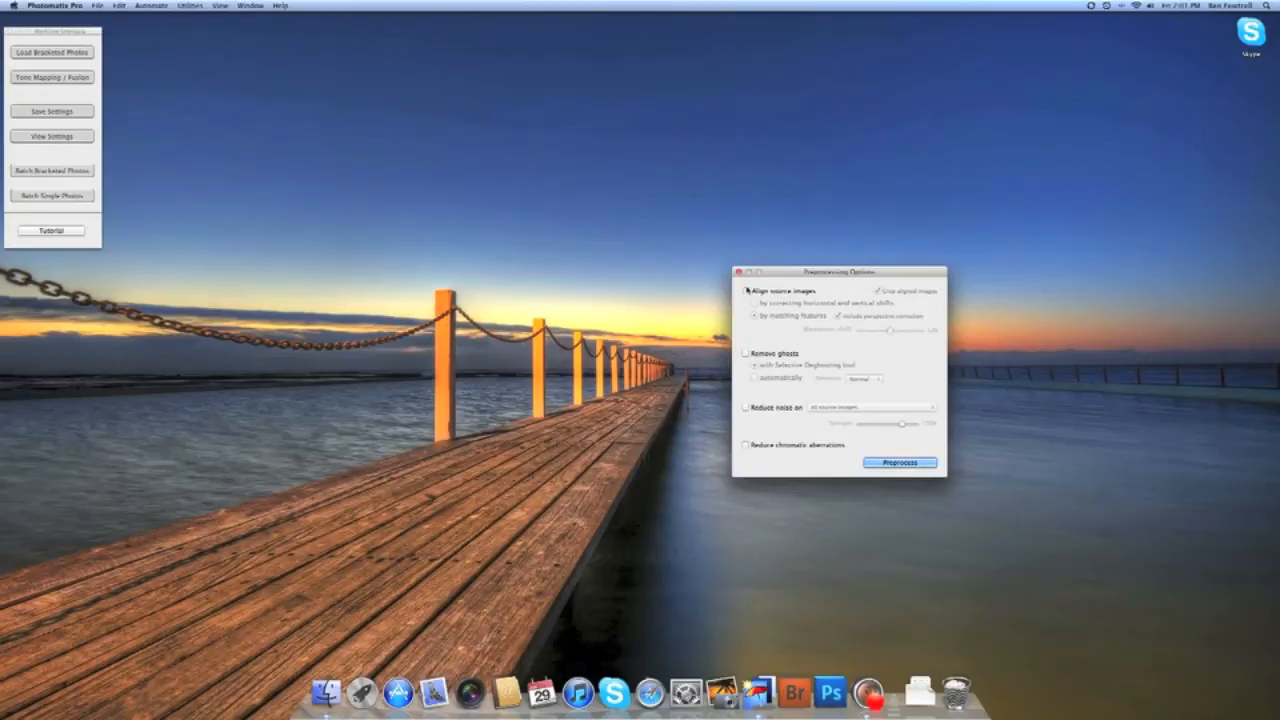
drag(780, 280, 524, 252)
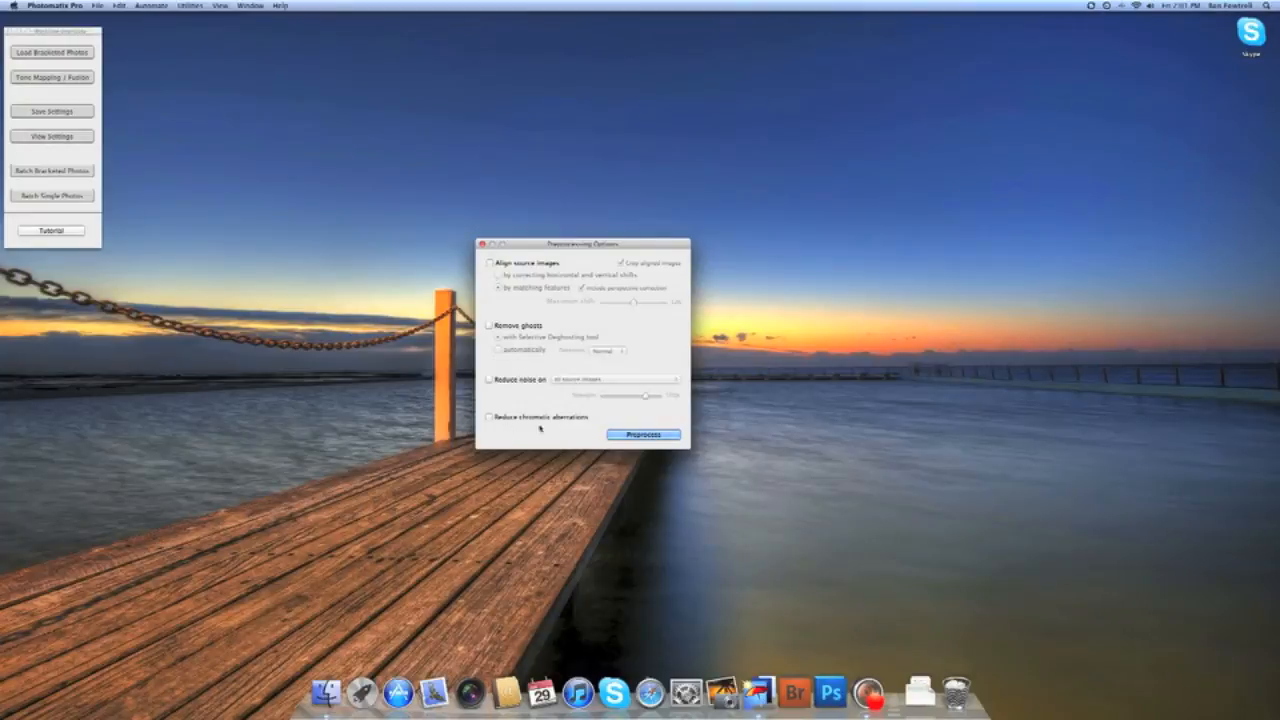
key(Return)
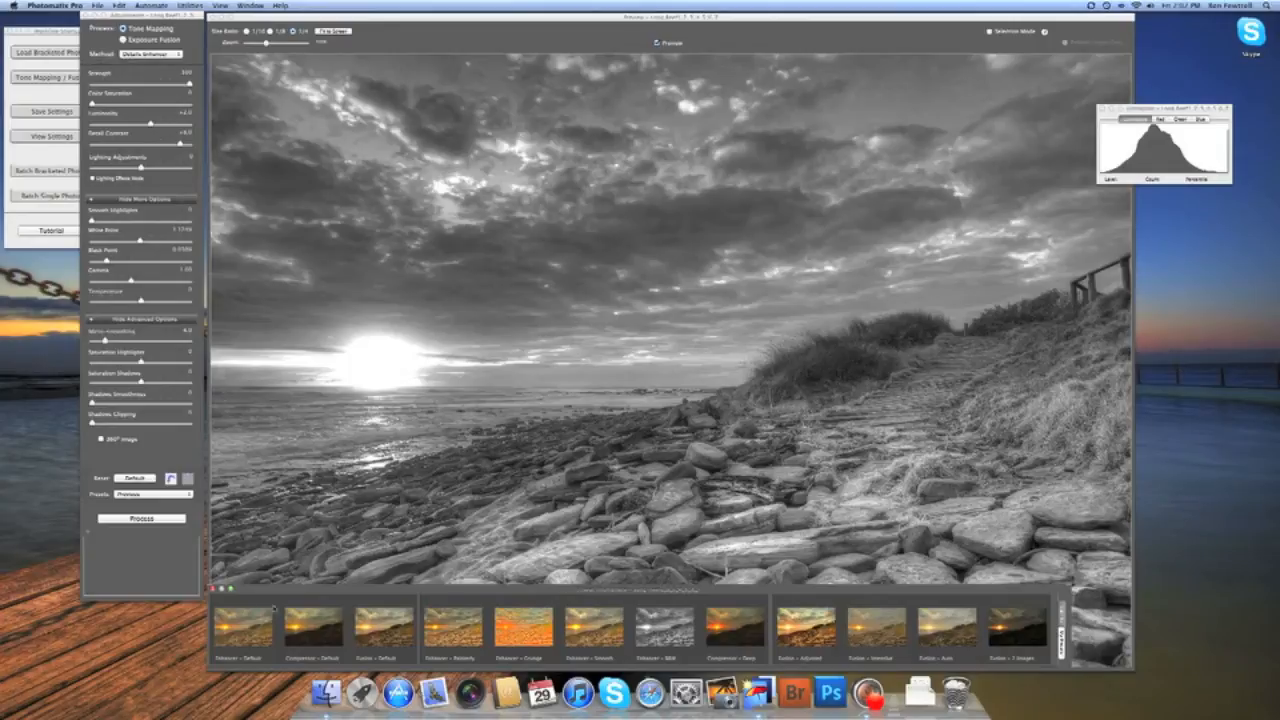
Step: Close the preset thumbnails strip and move the histogram window clear of the preview image
drag(268, 593, 282, 391)
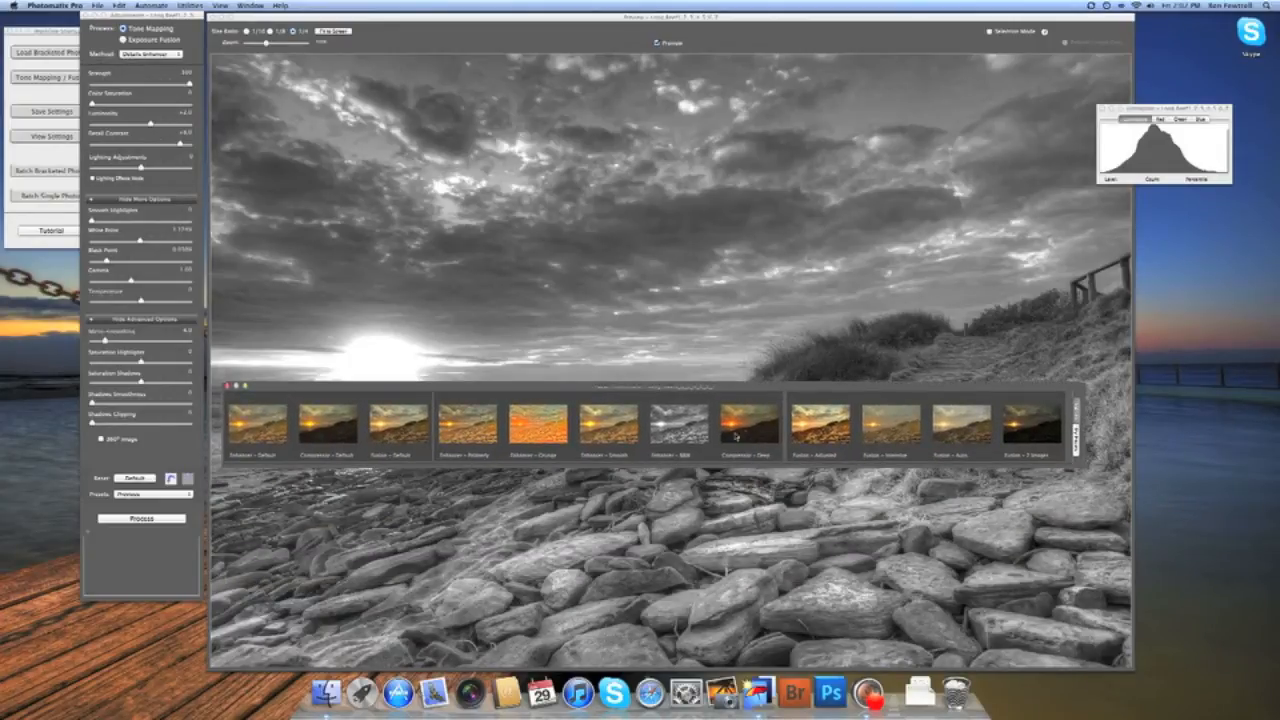
click(228, 386)
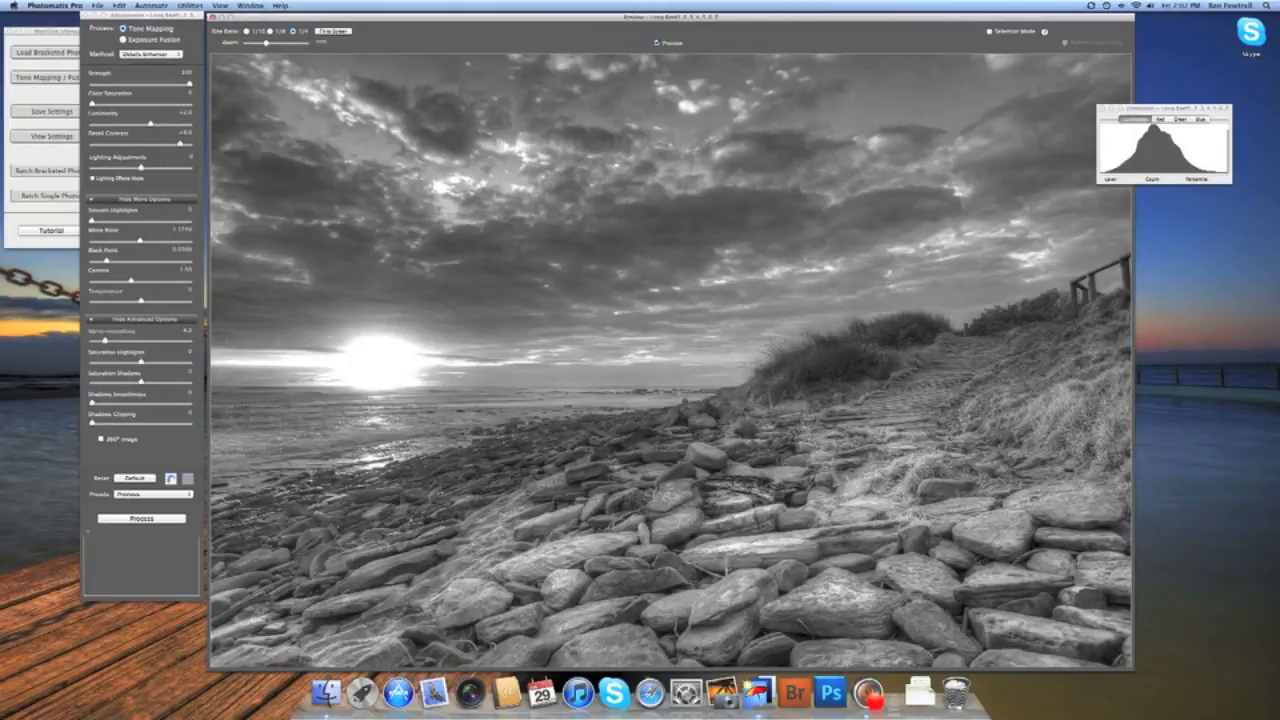
drag(1182, 109, 539, 183)
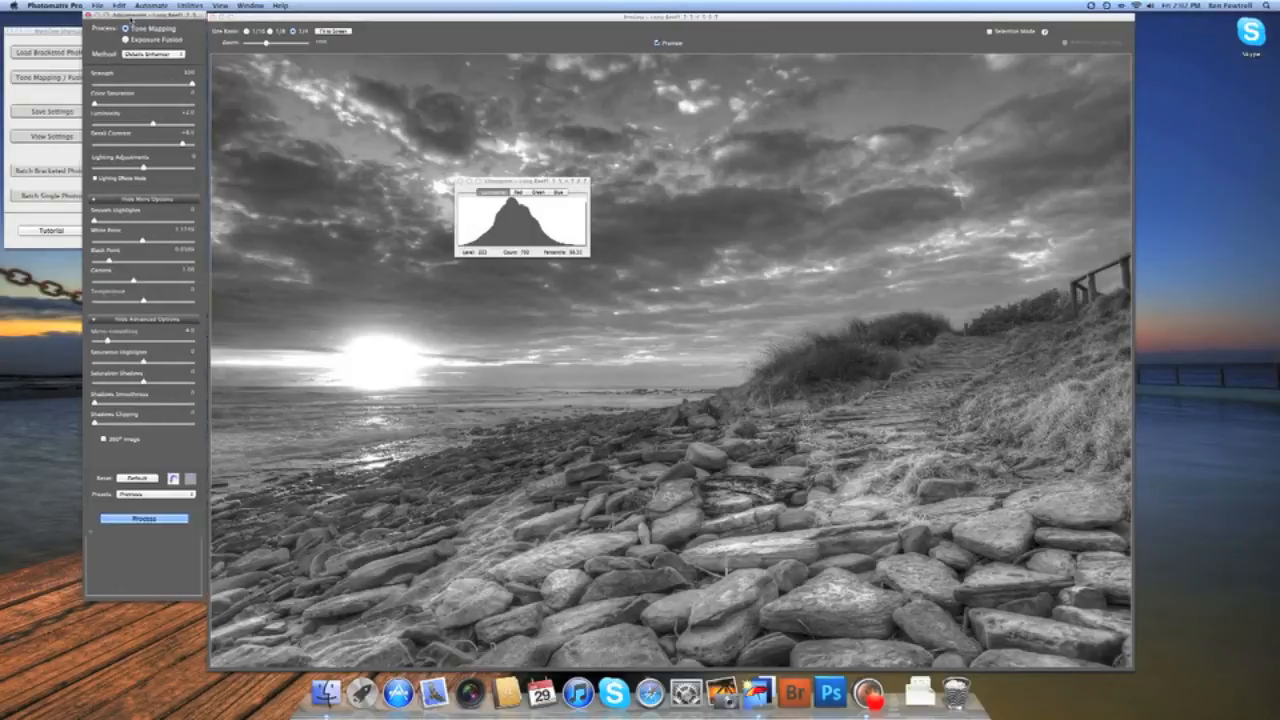
drag(128, 25, 371, 83)
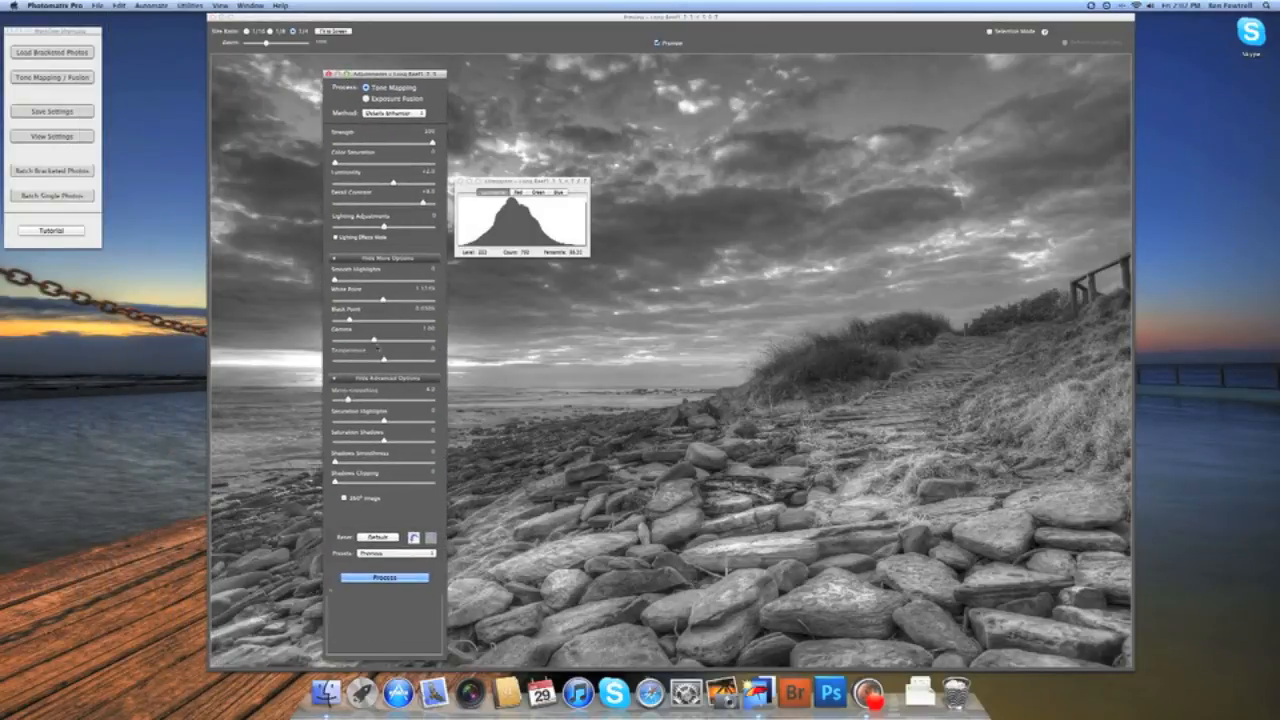
drag(370, 76, 125, 19)
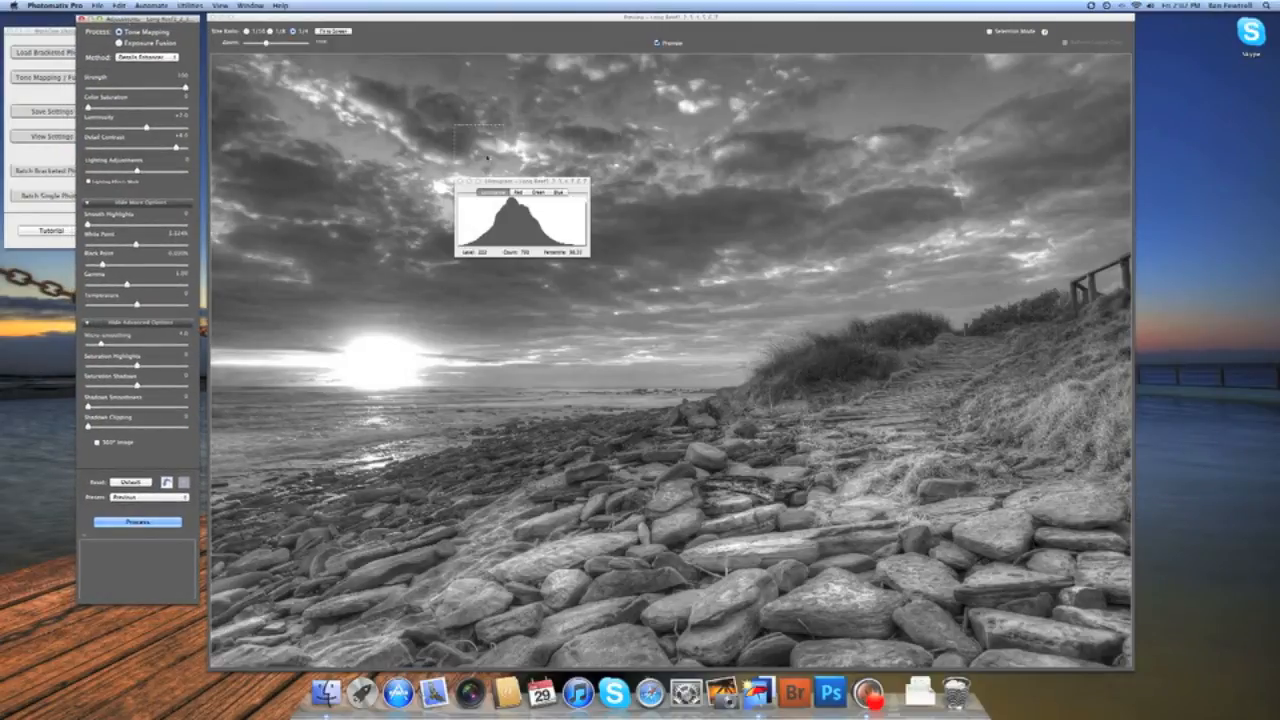
drag(500, 181, 1183, 22)
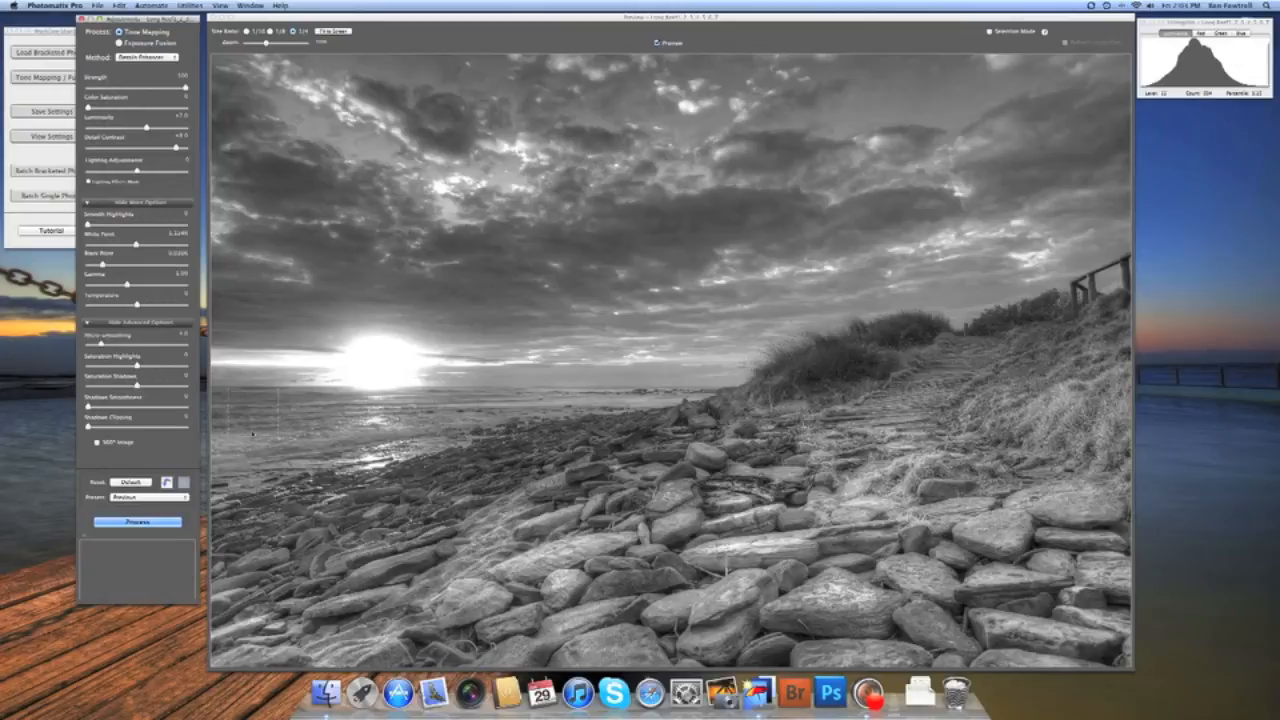
Step: Starting from the default tone mapping settings, set Strength to 100 and raise Detail Contrast to about +2
click(126, 483)
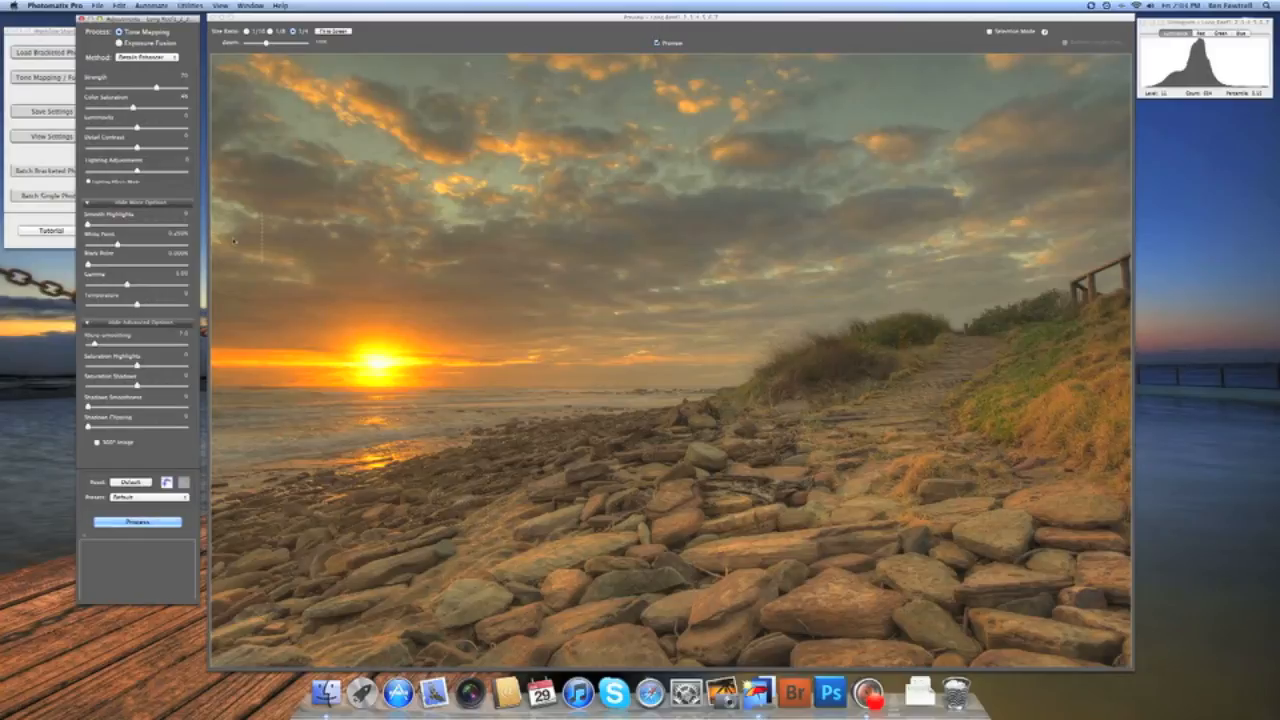
drag(157, 88, 190, 91)
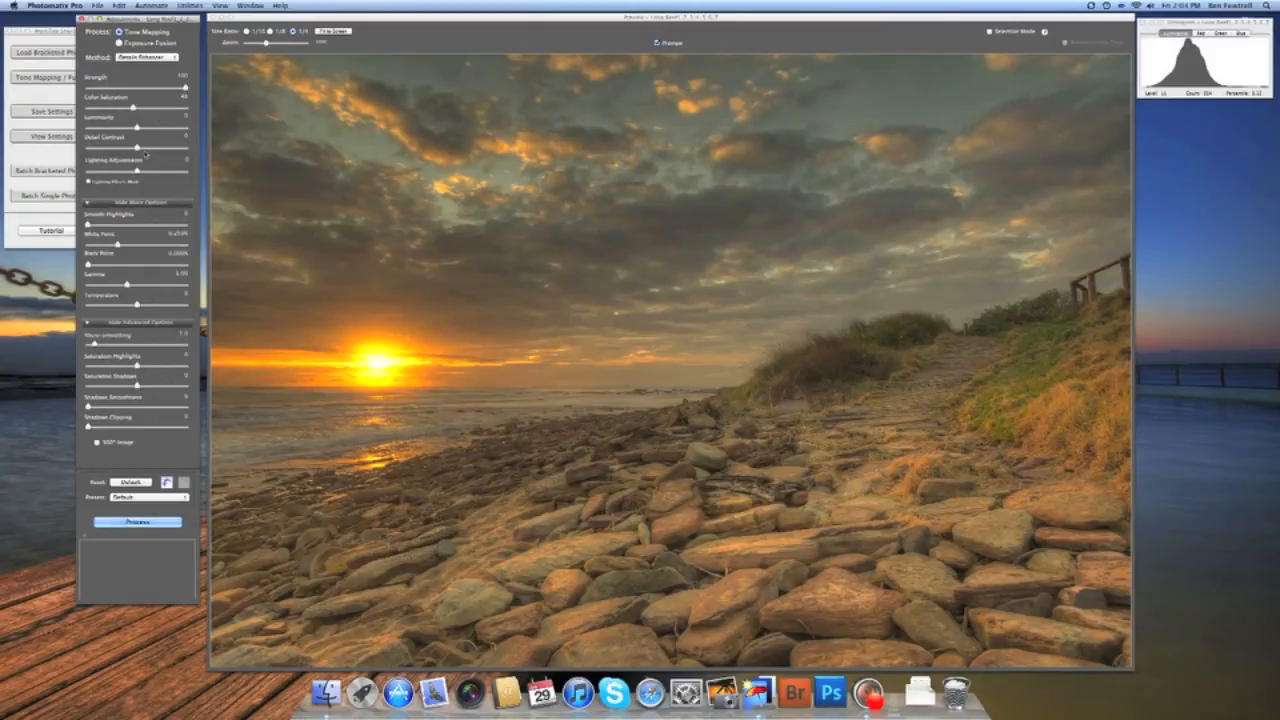
drag(139, 148, 148, 148)
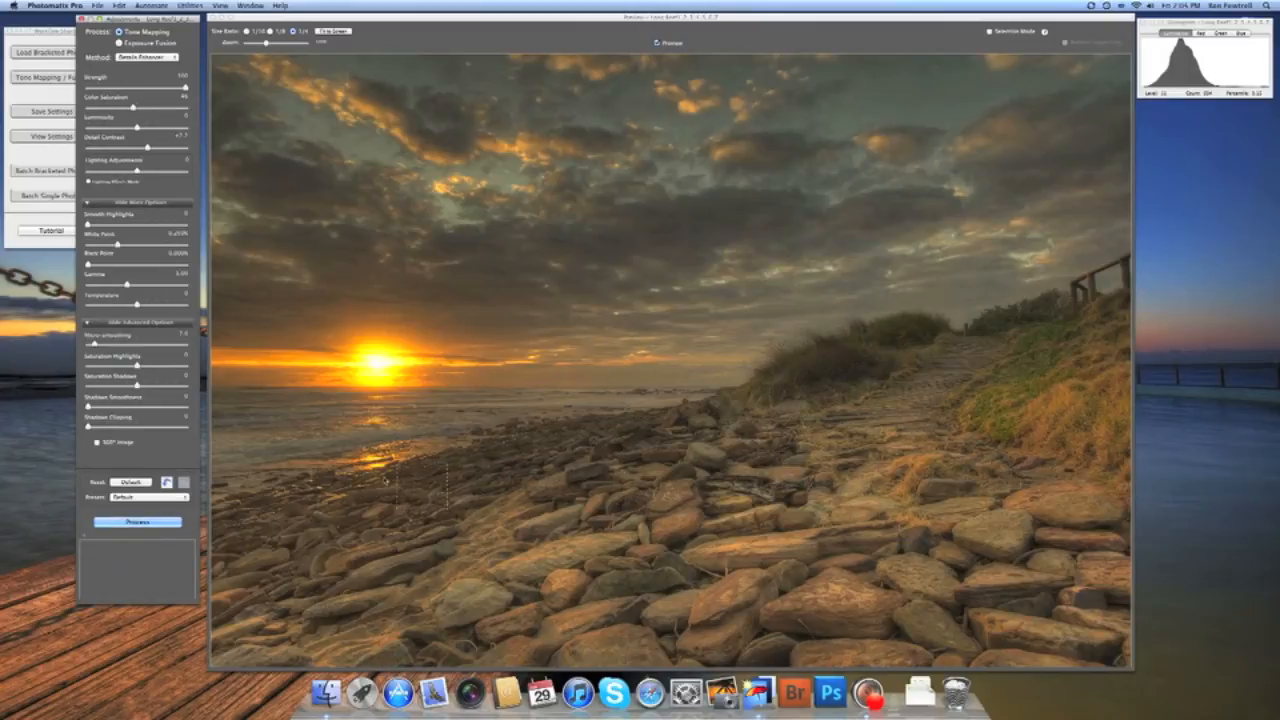
Step: Raise the tone mapping Black Point to about 0.3% to deepen the shadows
mouse_move(115, 182)
mouse_move(184, 88)
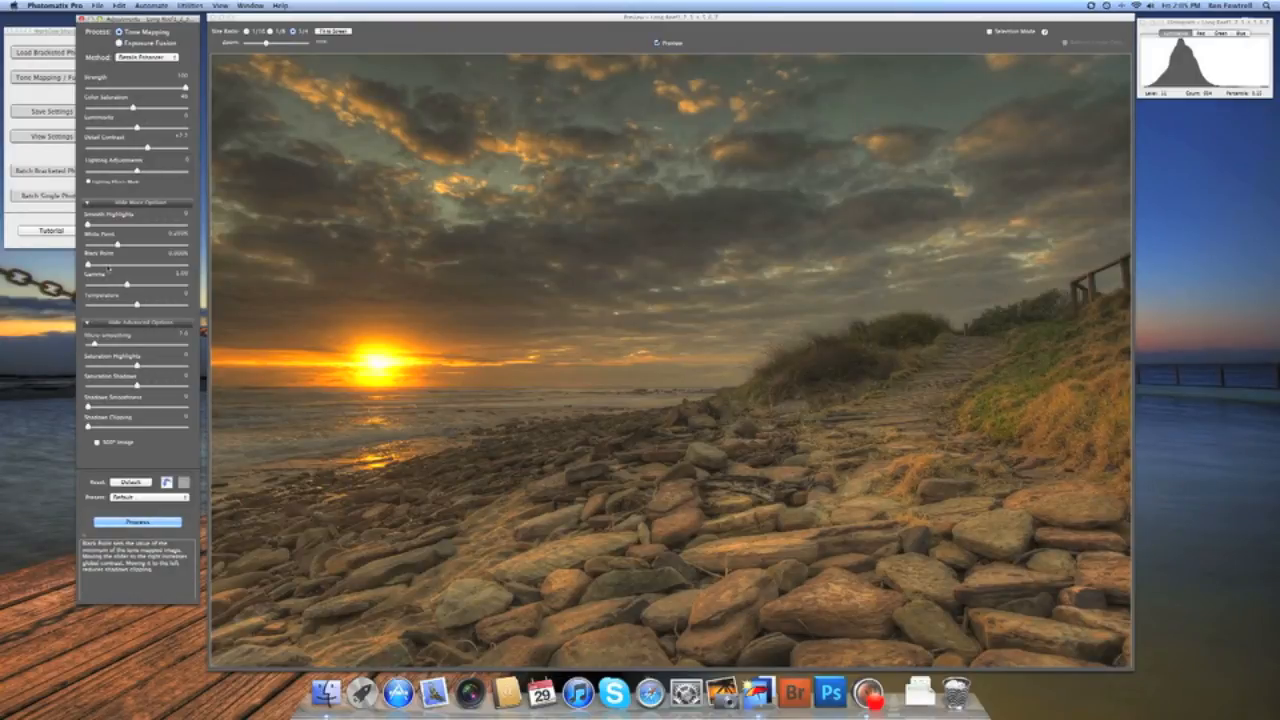
drag(88, 264, 108, 265)
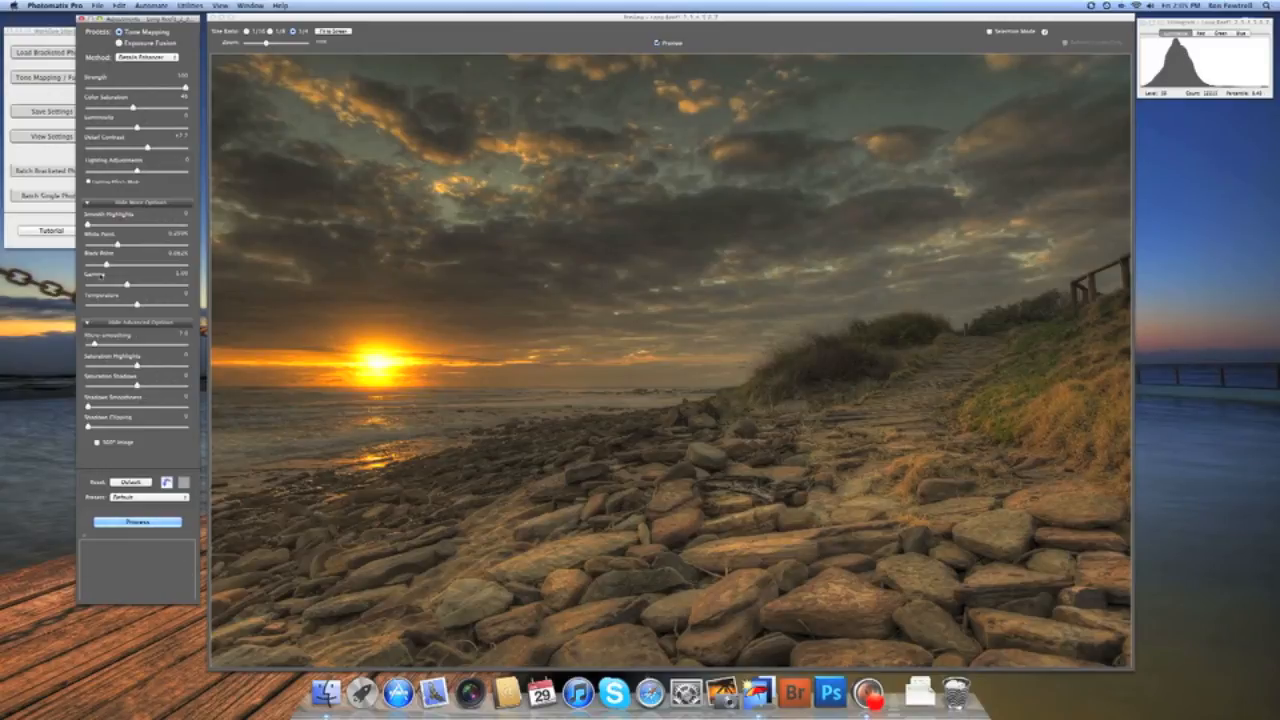
mouse_move(106, 264)
mouse_down()
mouse_move(84, 267)
mouse_move(119, 266)
mouse_up()
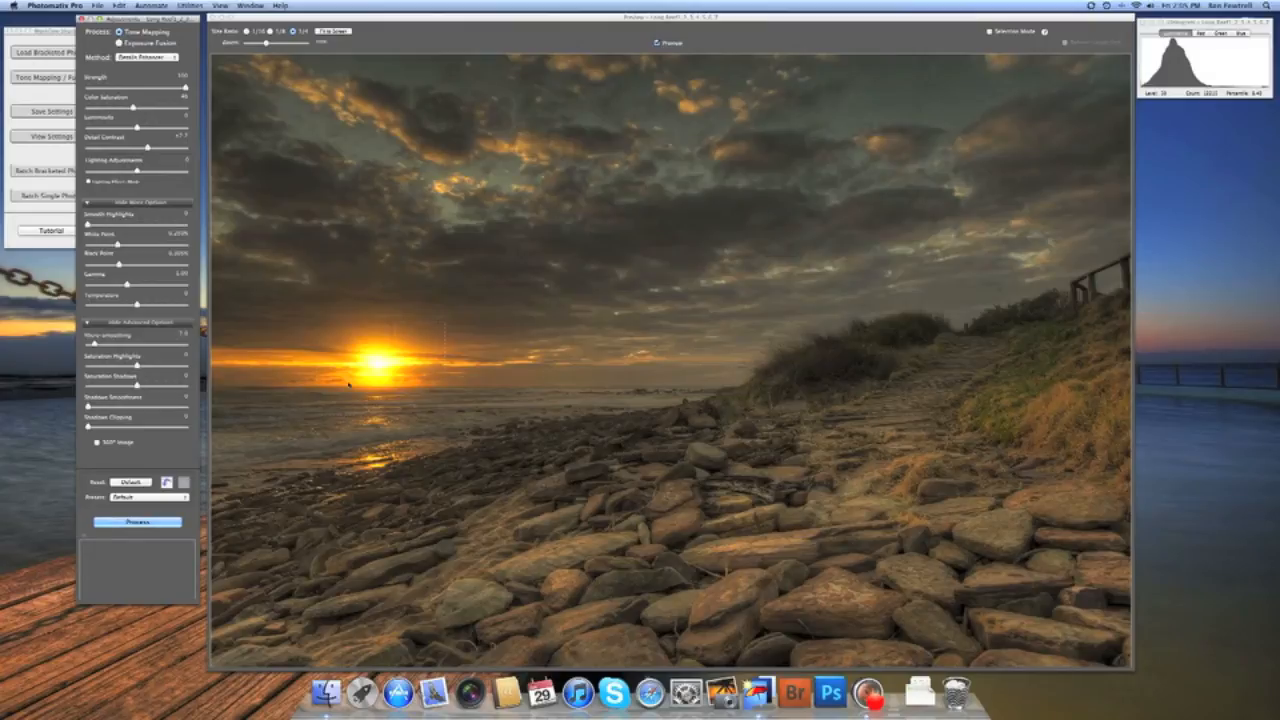
Step: Lower the White Point to about 0.06% and brighten the midtones by setting Gamma to about 0.7
drag(120, 245, 156, 246)
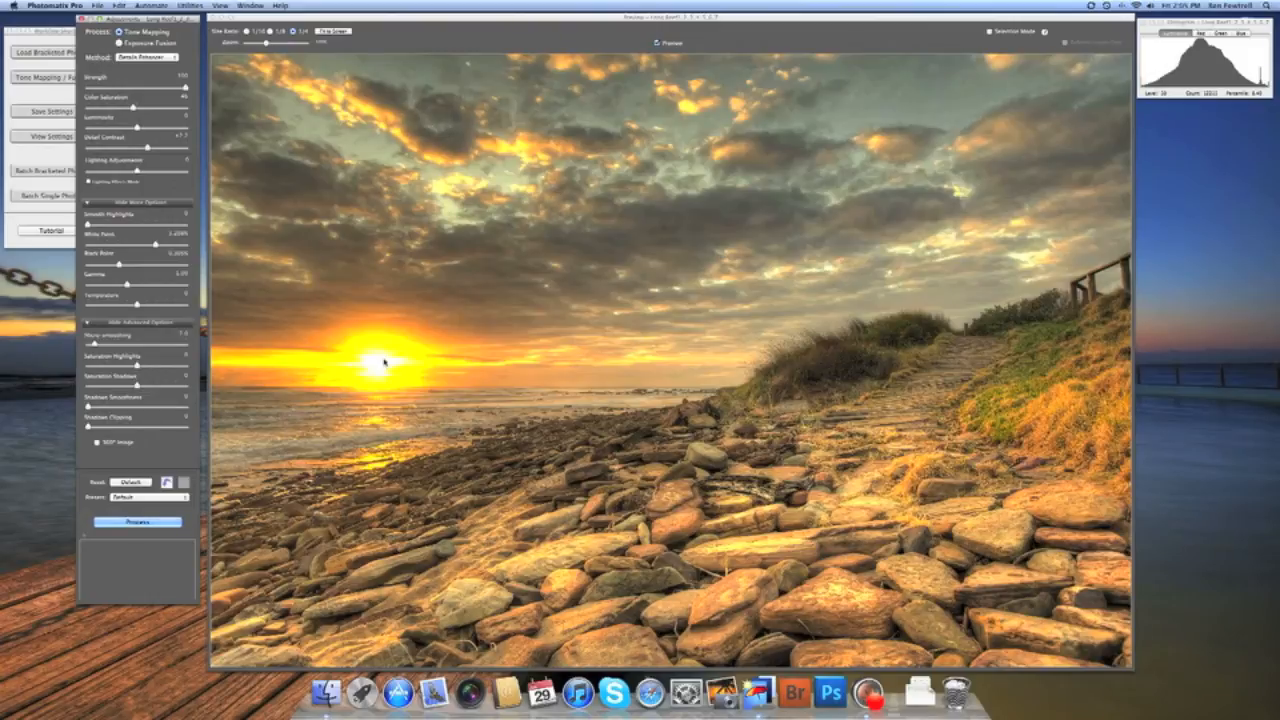
click(102, 244)
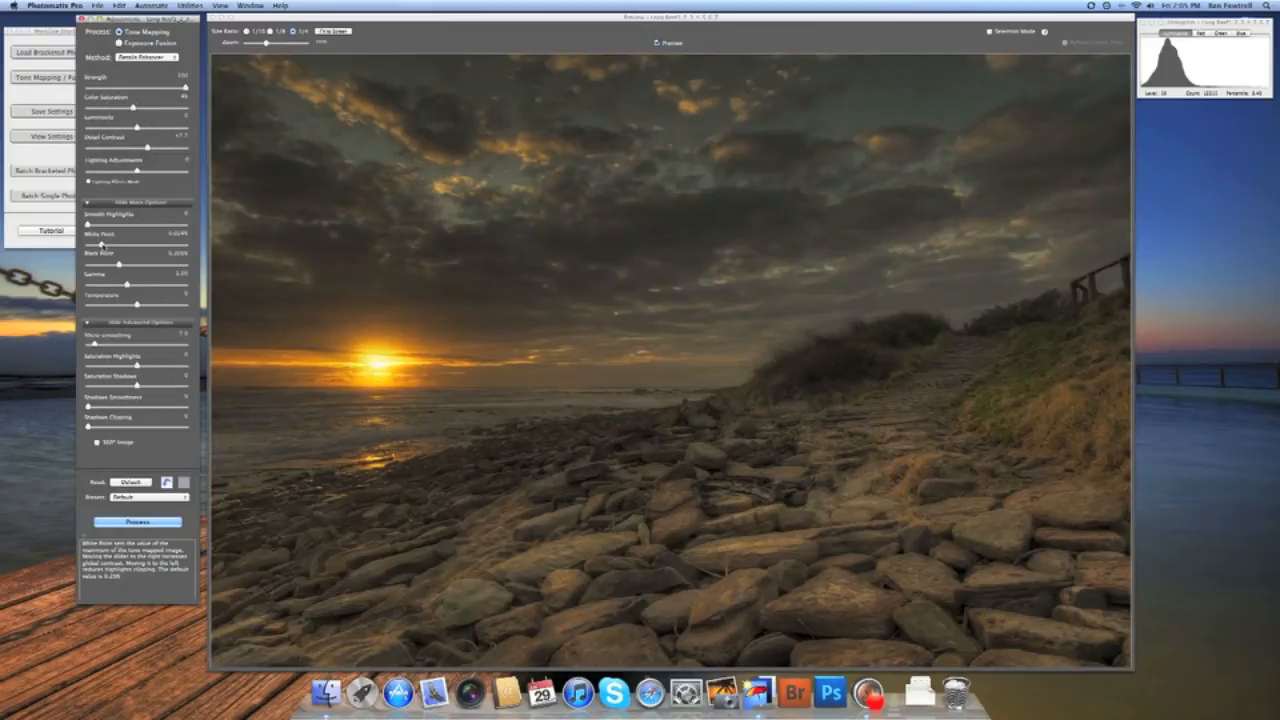
drag(102, 244, 108, 244)
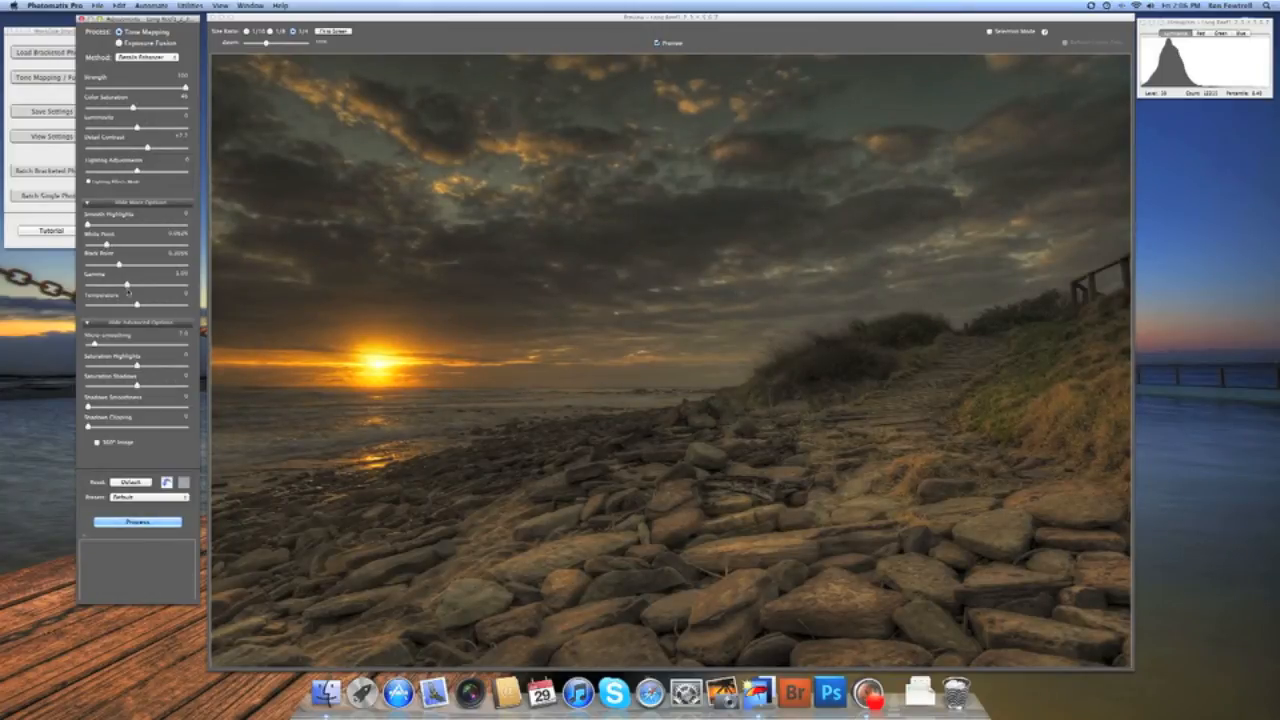
drag(126, 285, 146, 285)
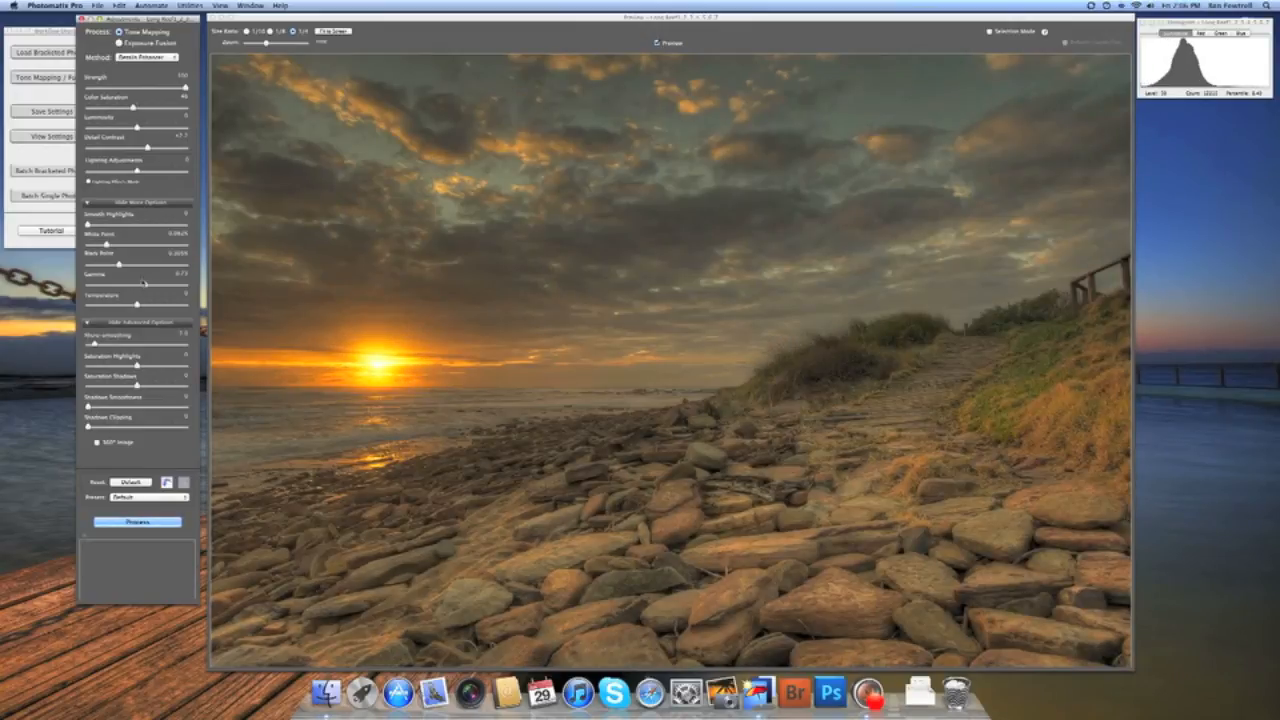
Step: Raise the tone mapping Black Point to about 1.1% and set Gamma to about 0.67
click(134, 266)
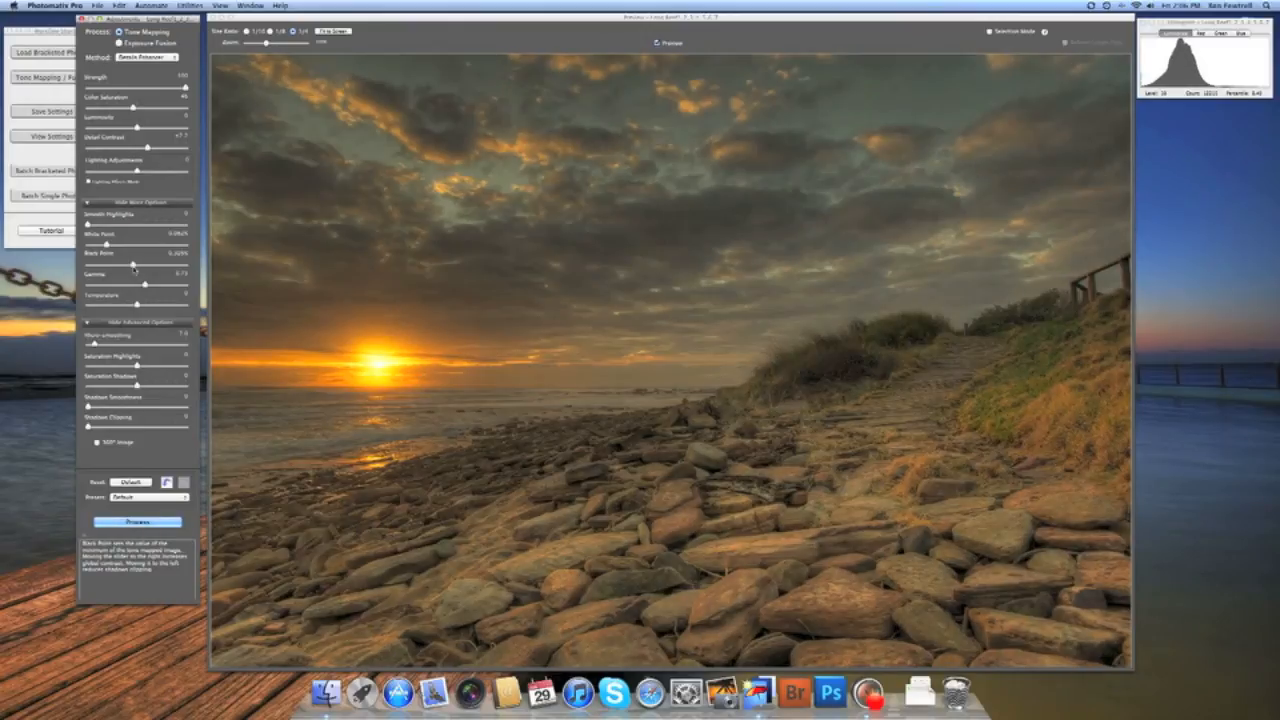
drag(134, 266, 355, 347)
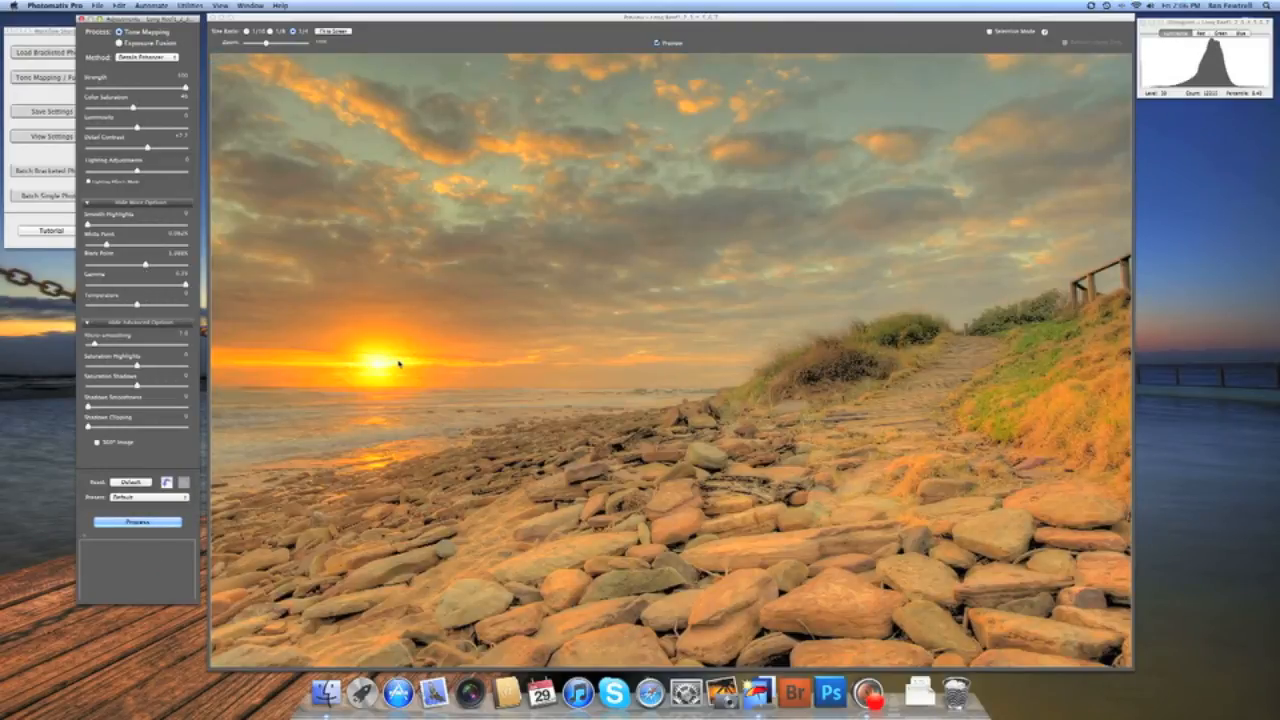
click(140, 286)
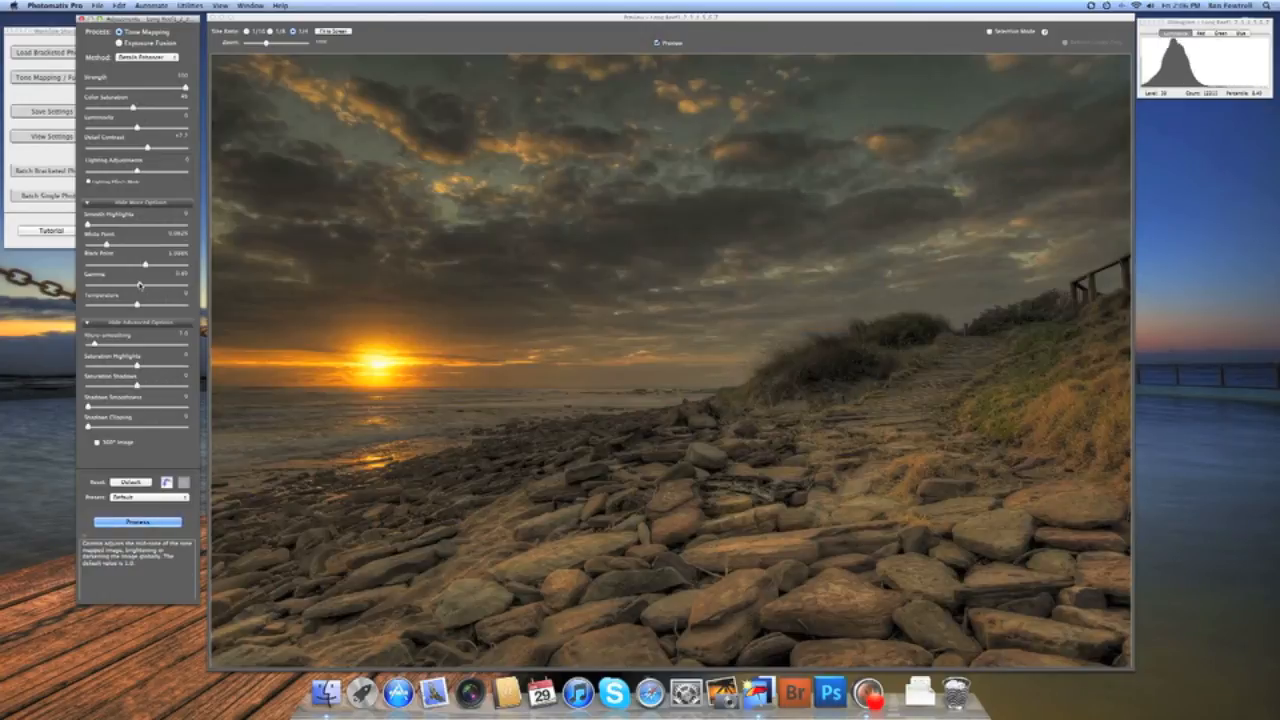
drag(140, 286, 150, 287)
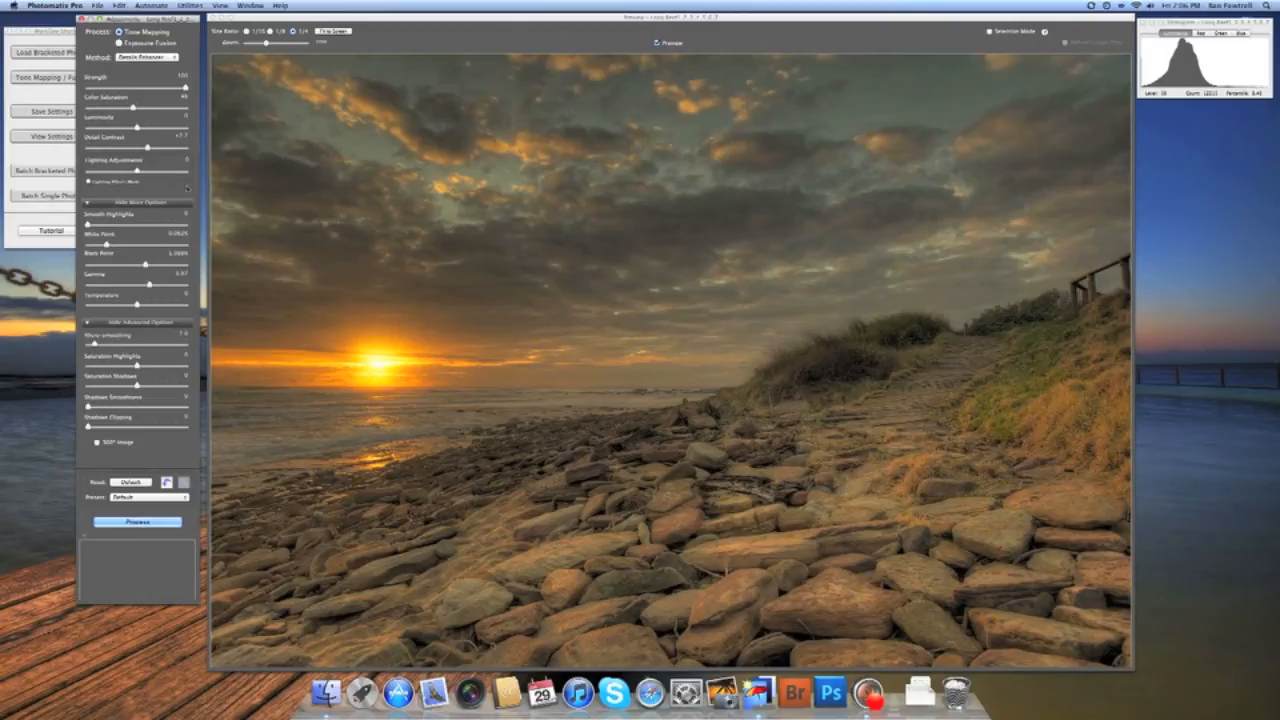
Step: Compare Color Saturation extremes, settle it at about 51, and raise Luminosity to about +1.5
drag(133, 107, 139, 107)
click(146, 107)
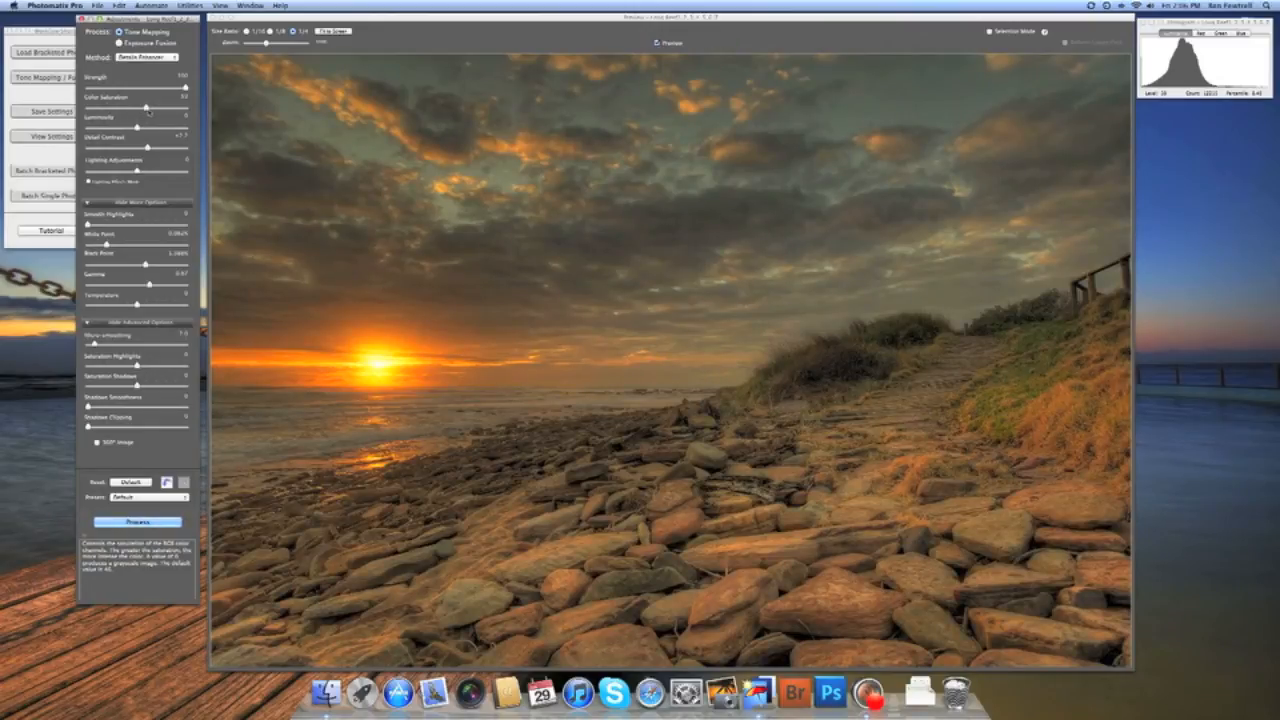
double_click(145, 109)
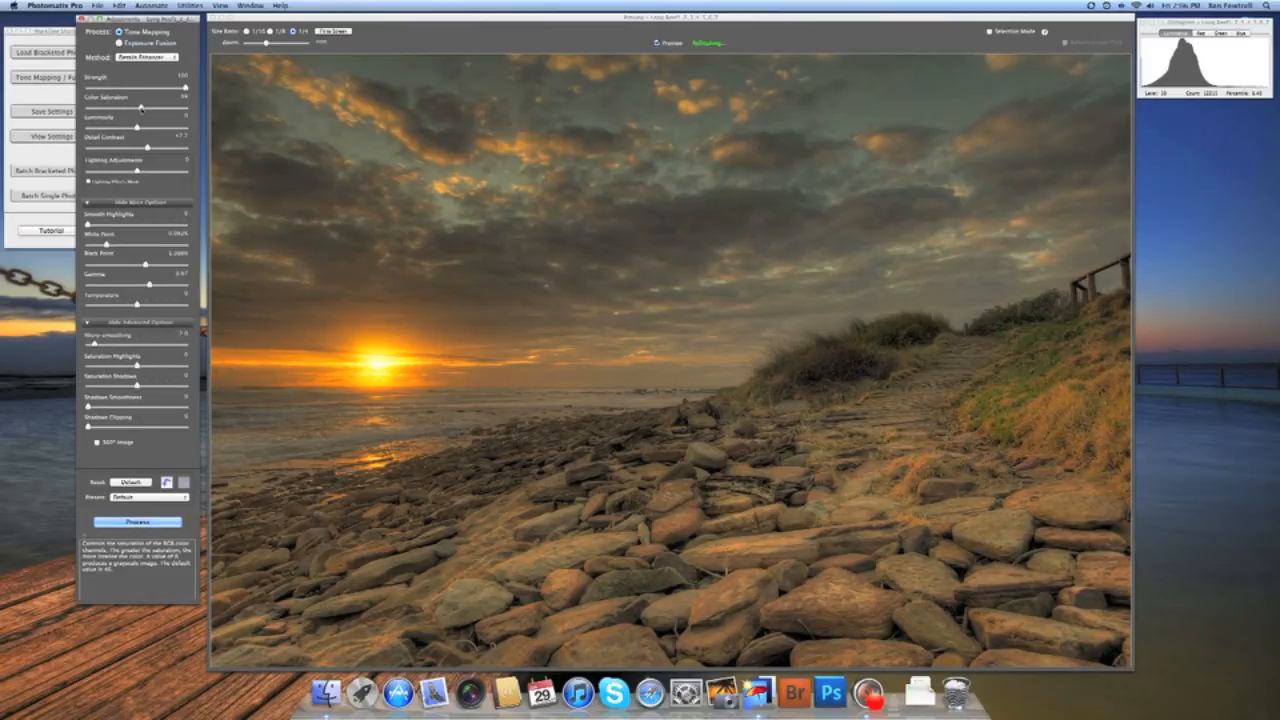
click(96, 109)
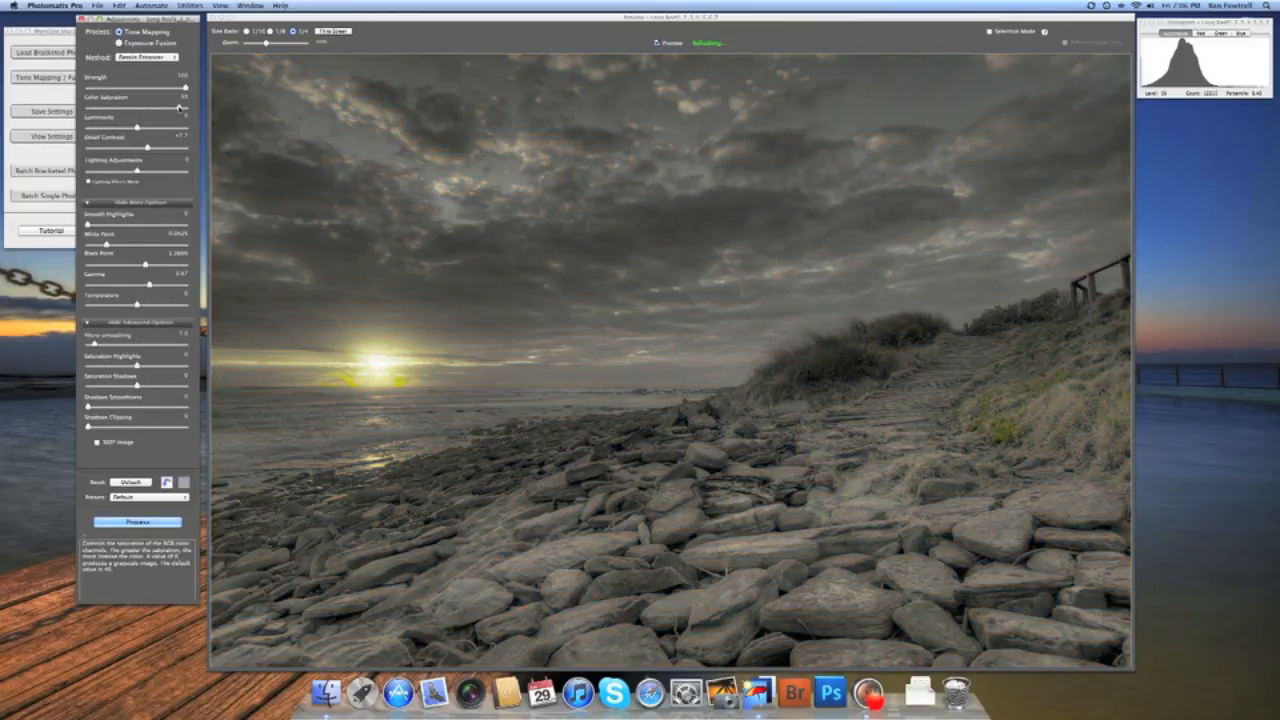
drag(180, 107, 157, 107)
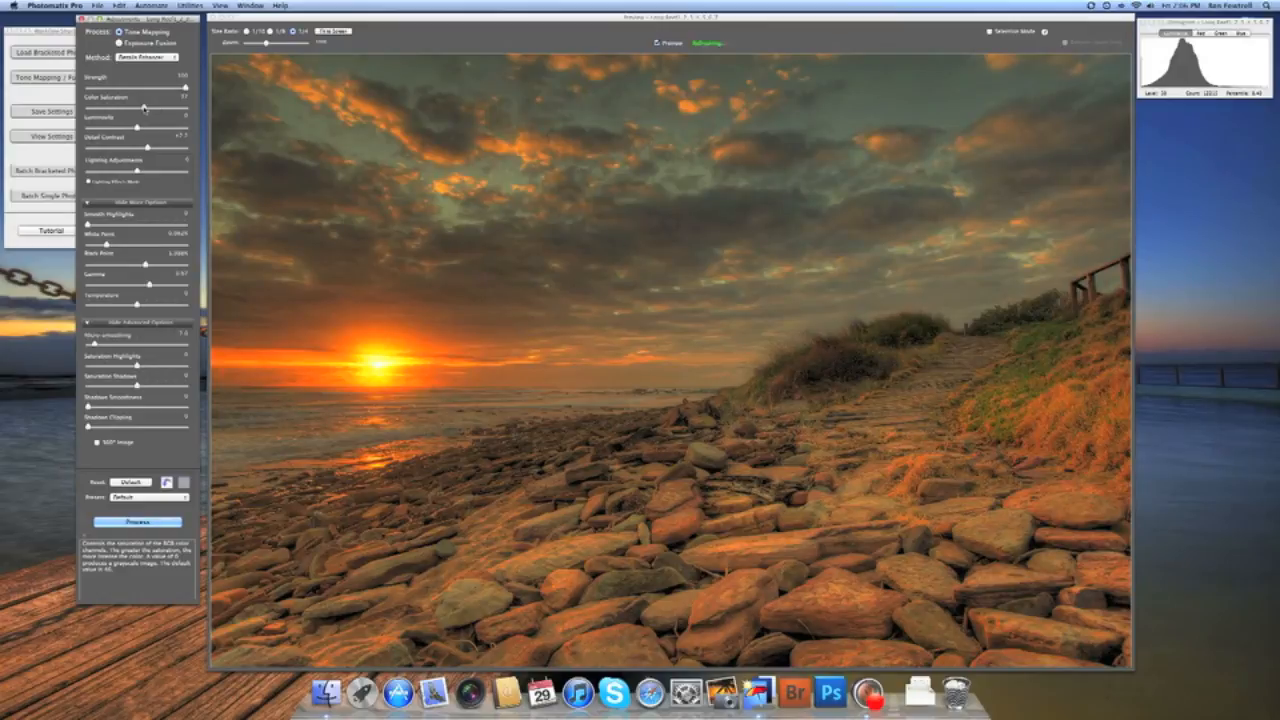
drag(143, 108, 177, 127)
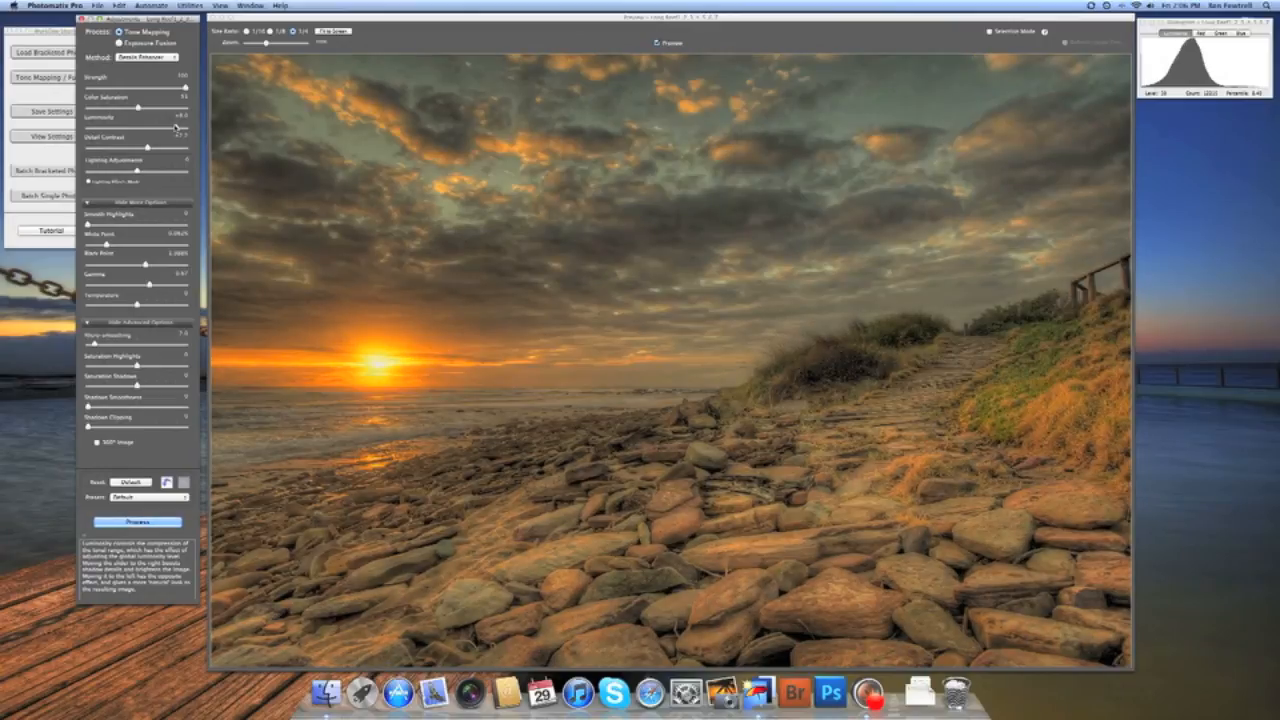
drag(94, 127, 141, 128)
click(145, 128)
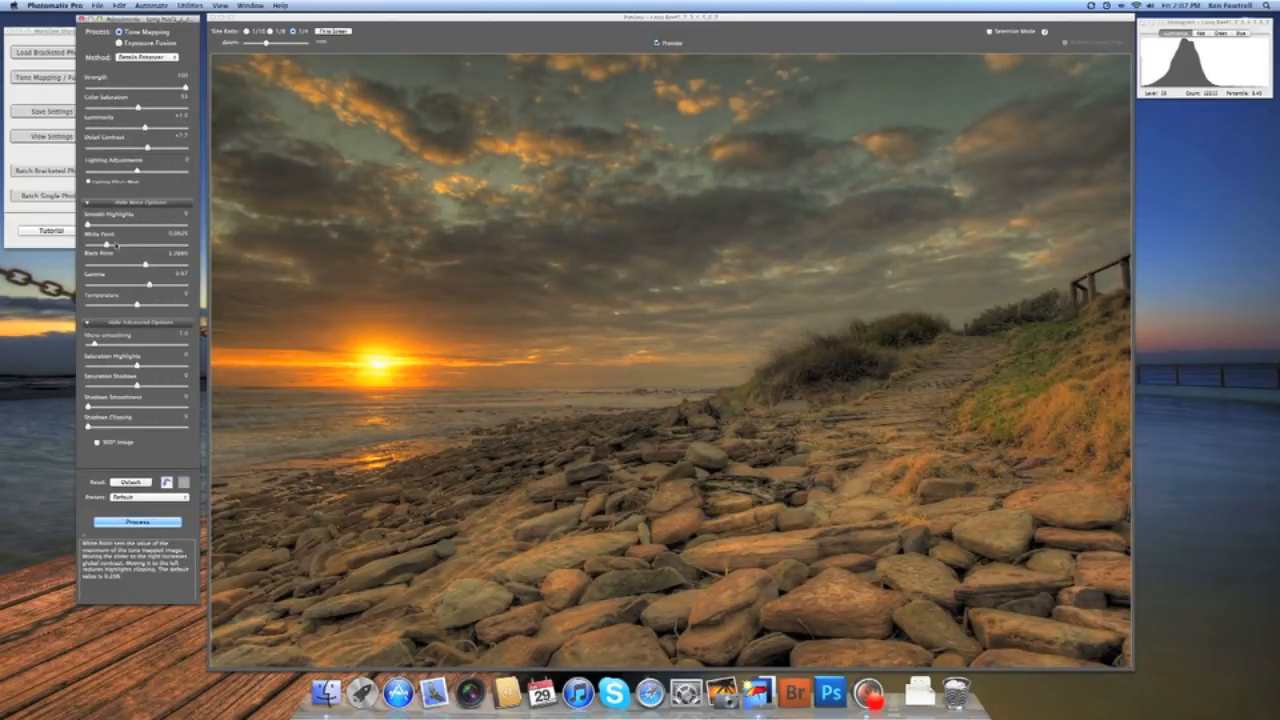
Step: Raise the Black Point to about 4.1% and the White Point to about 0.26% for more global contrast
drag(152, 265, 163, 268)
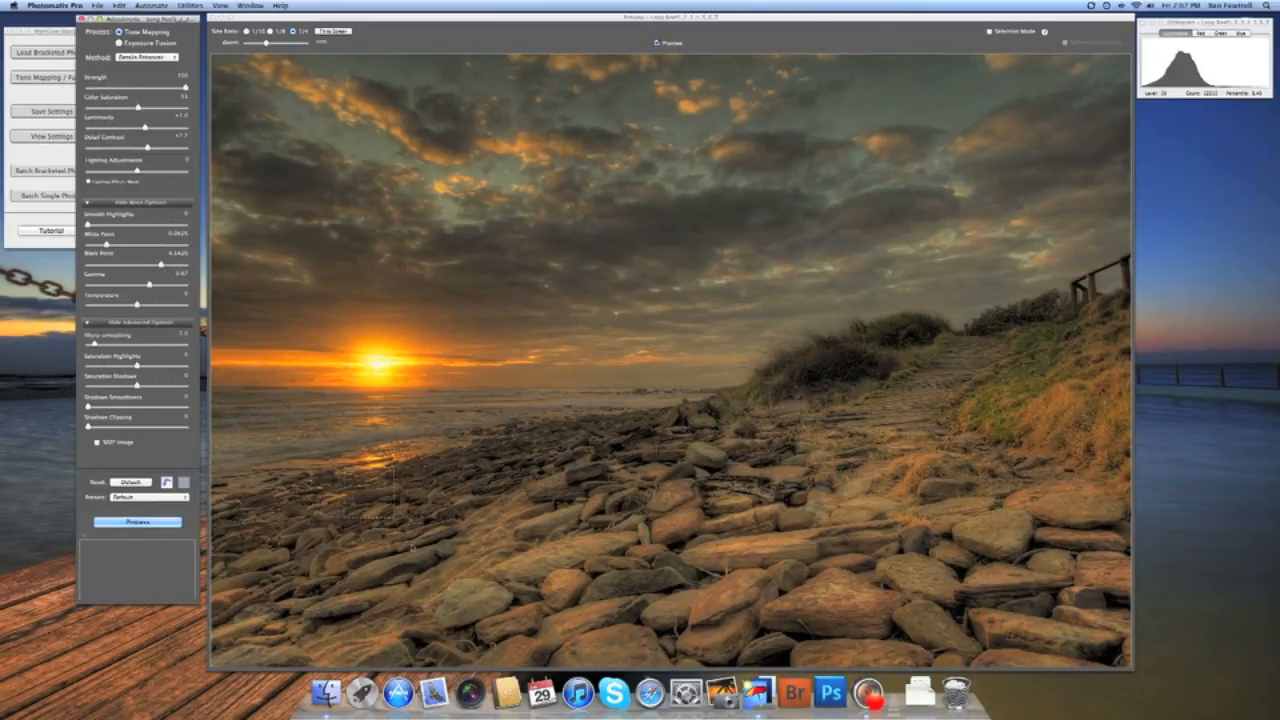
drag(106, 245, 115, 249)
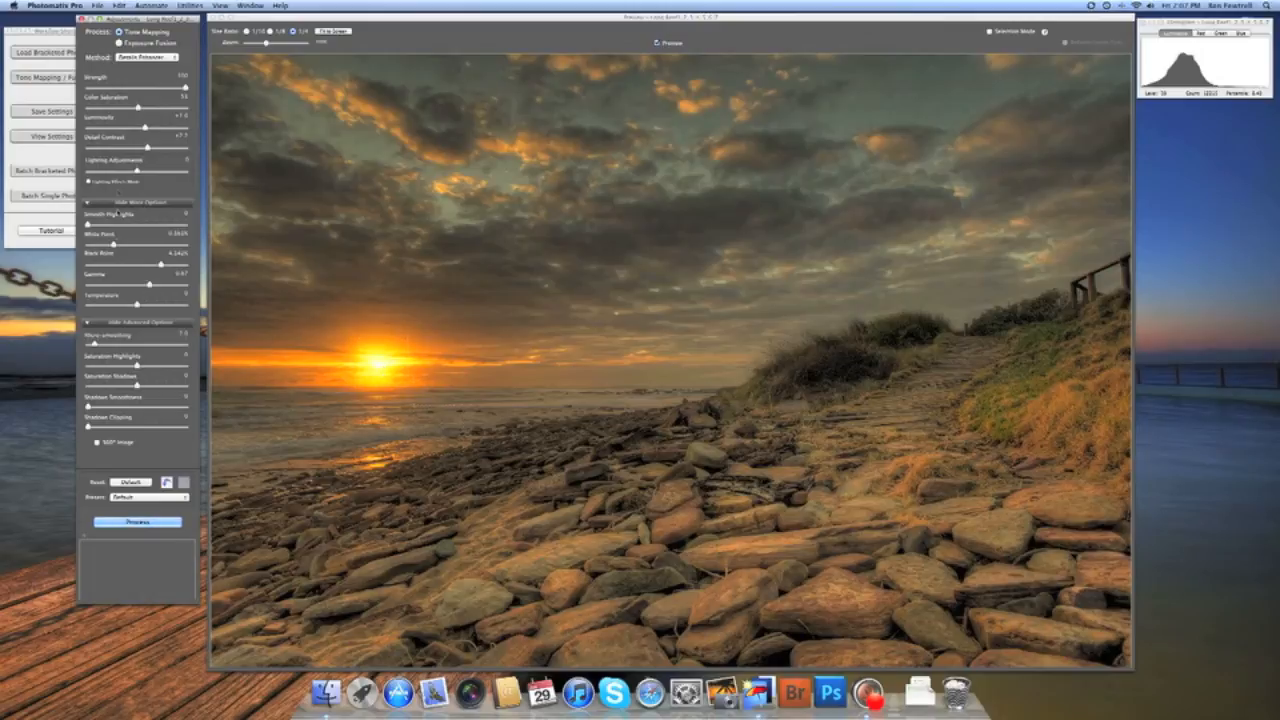
Step: Try Detail Contrast at its maximum and near its minimum, and settle it at about +6.5
click(155, 148)
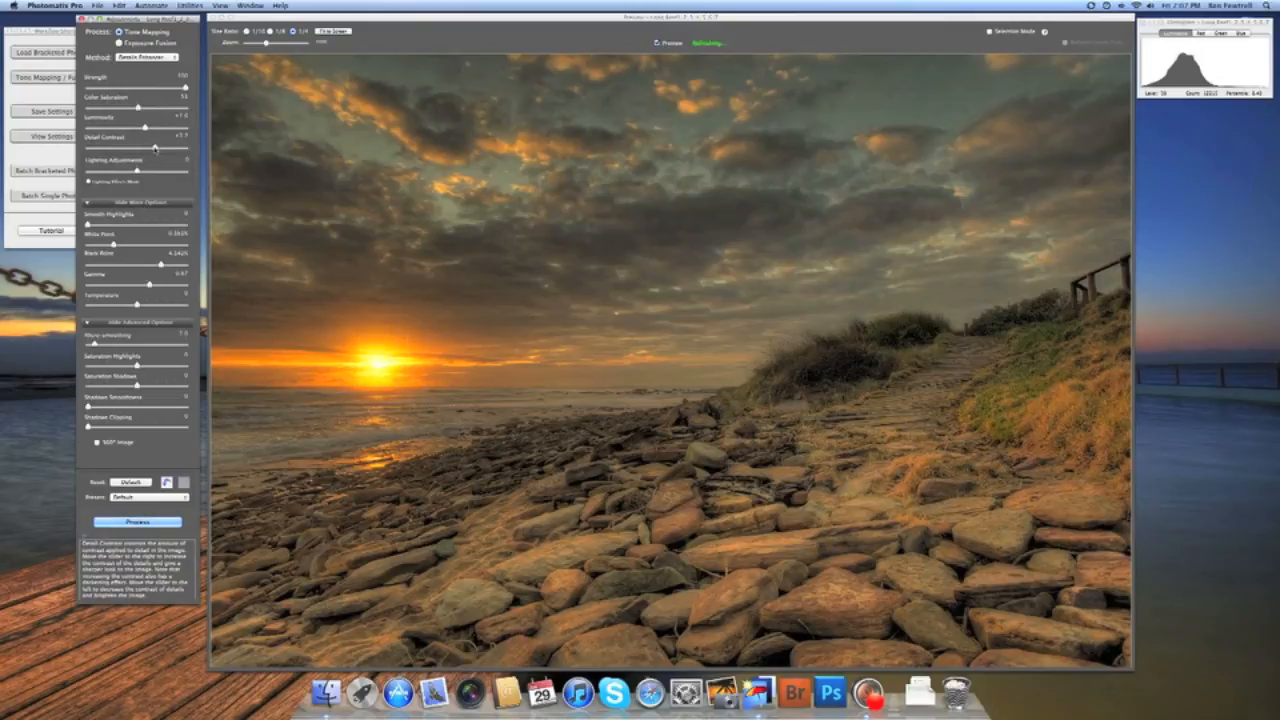
drag(155, 148, 187, 148)
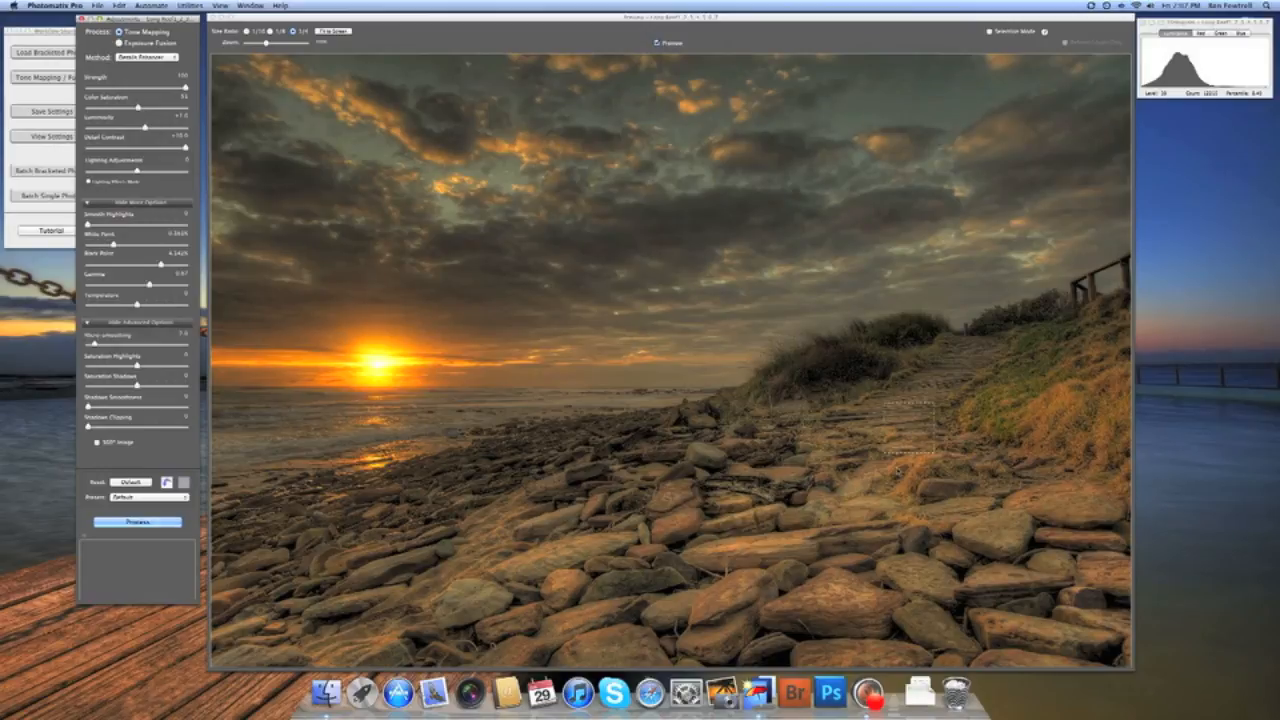
drag(185, 148, 87, 148)
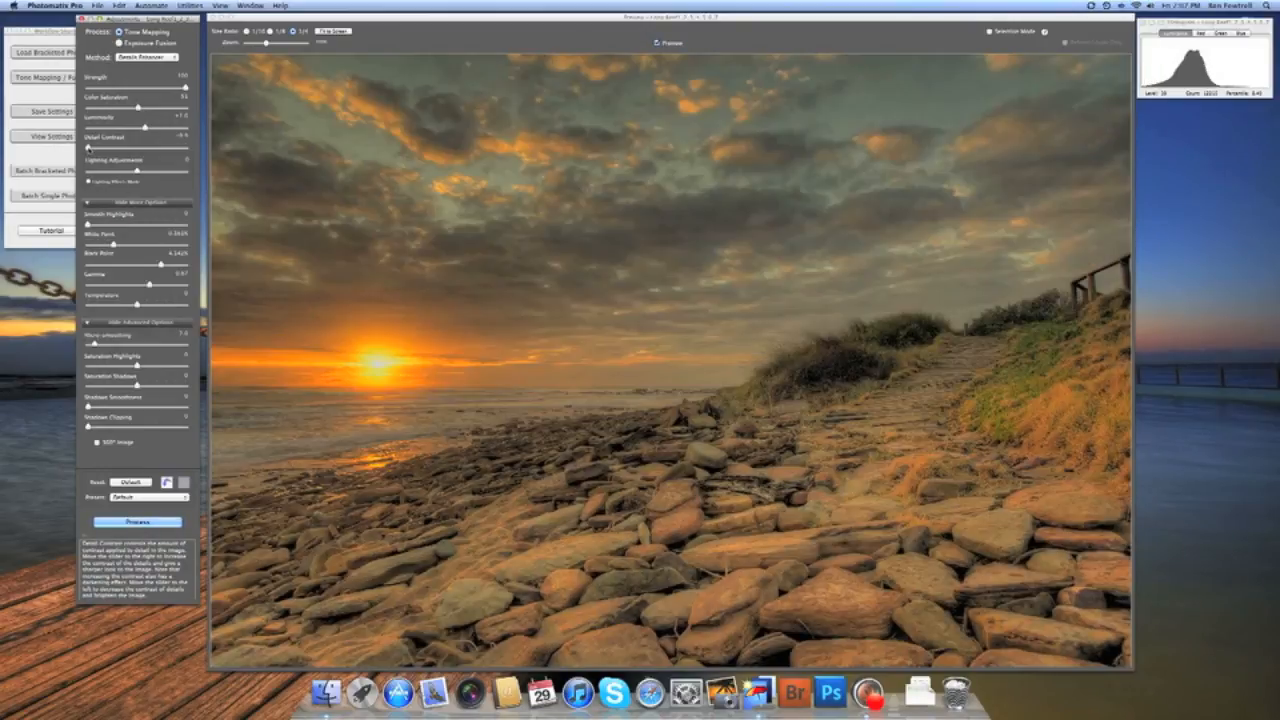
drag(160, 150, 175, 148)
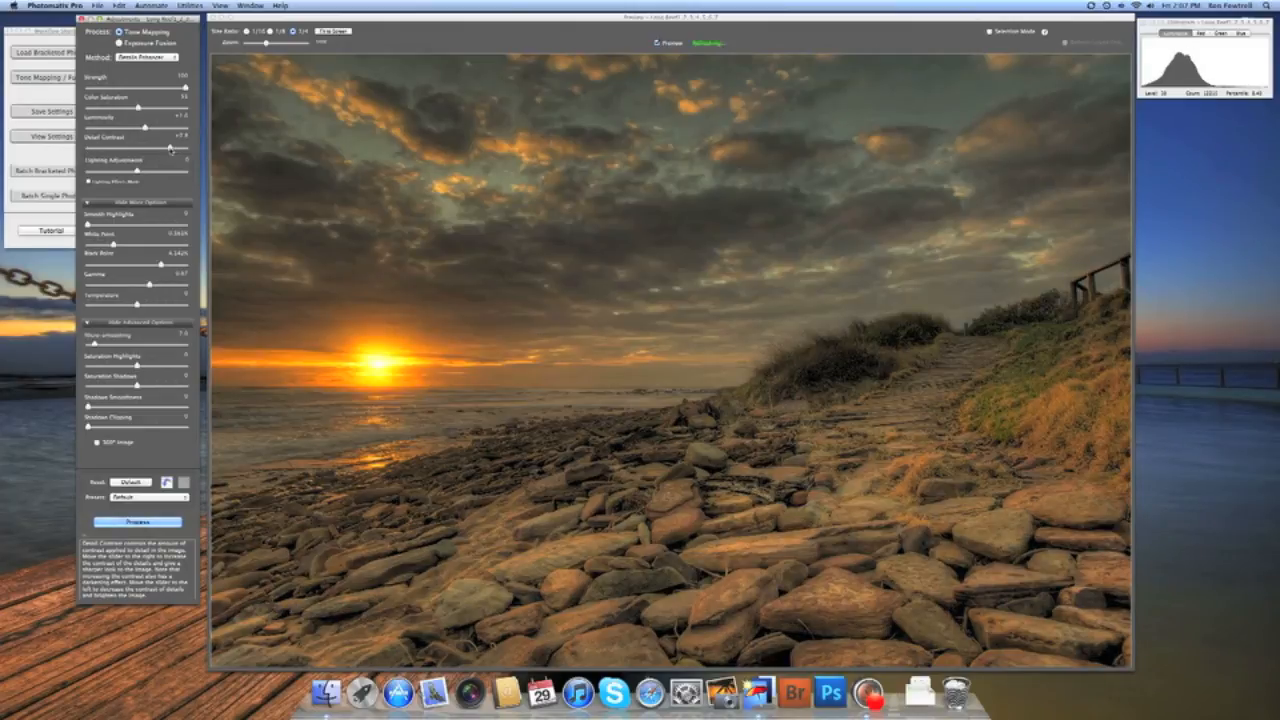
drag(170, 148, 169, 147)
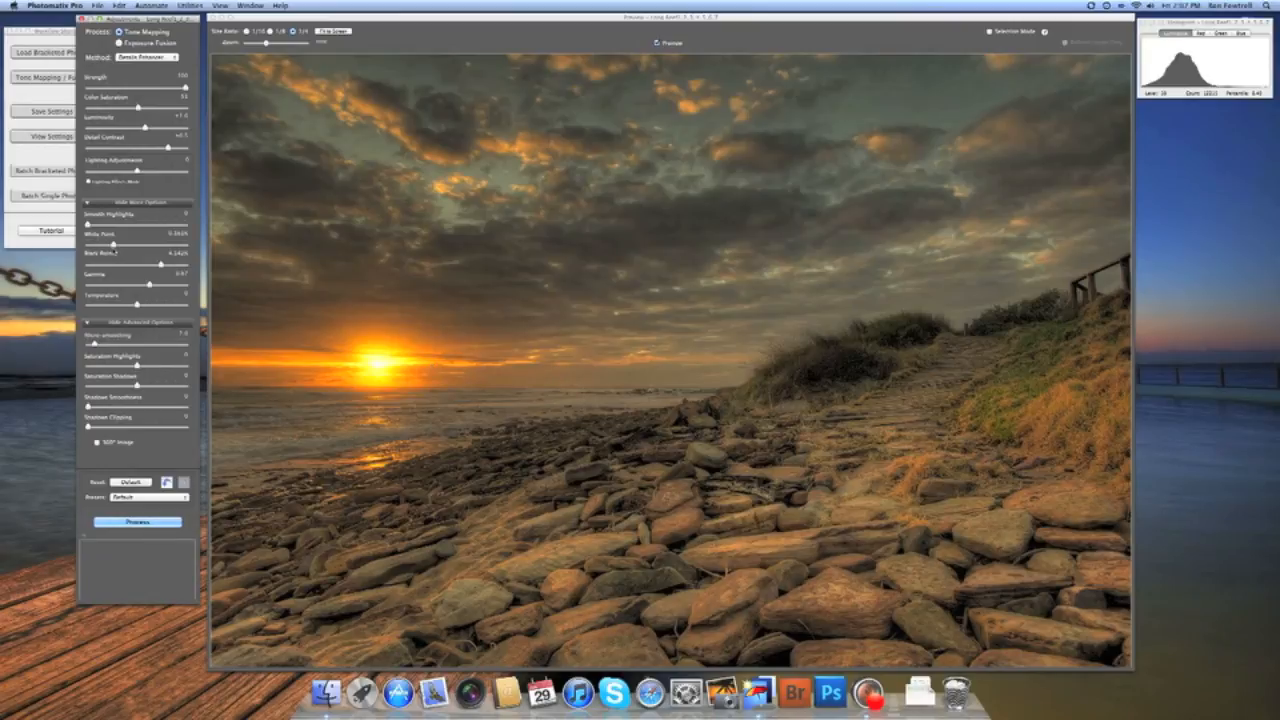
Step: Raise the White Point slightly to about 0.28% and set Gamma to about 0.64
drag(116, 250, 115, 246)
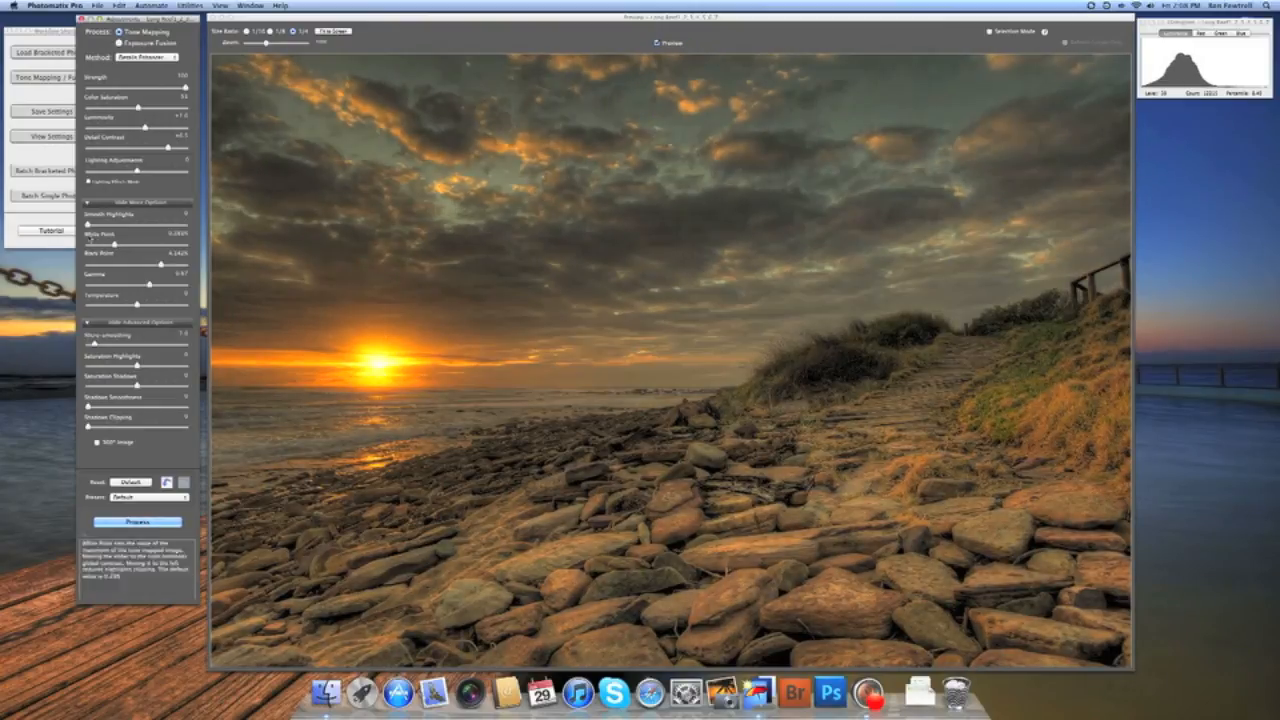
mouse_move(156, 278)
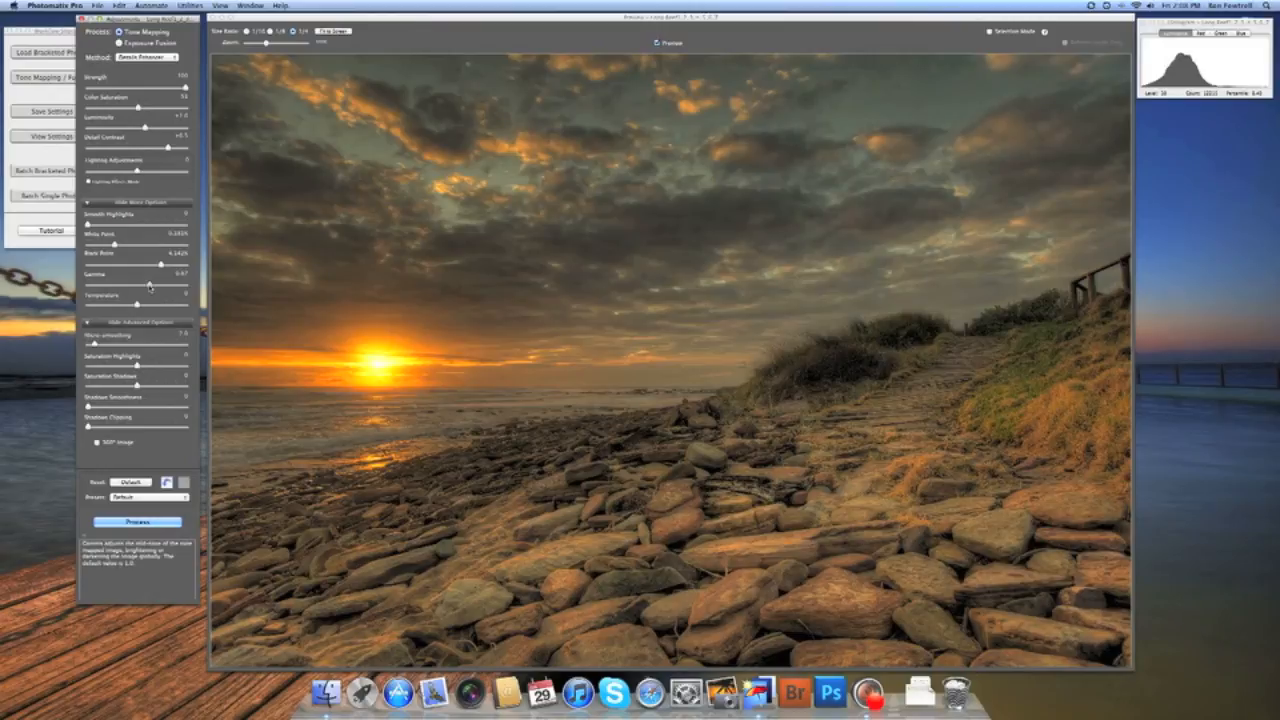
drag(149, 287, 166, 268)
Step: Test the Black Point at its maximum and bring it back to about 3%
drag(165, 264, 188, 274)
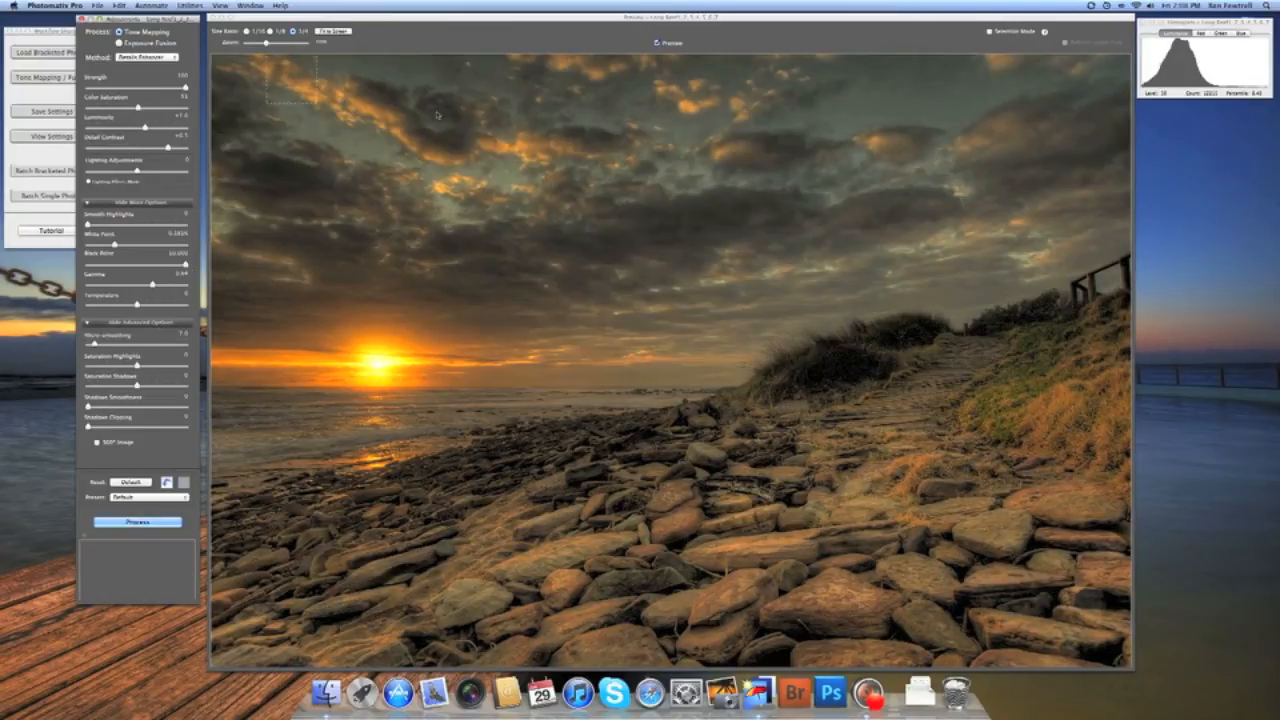
click(164, 265)
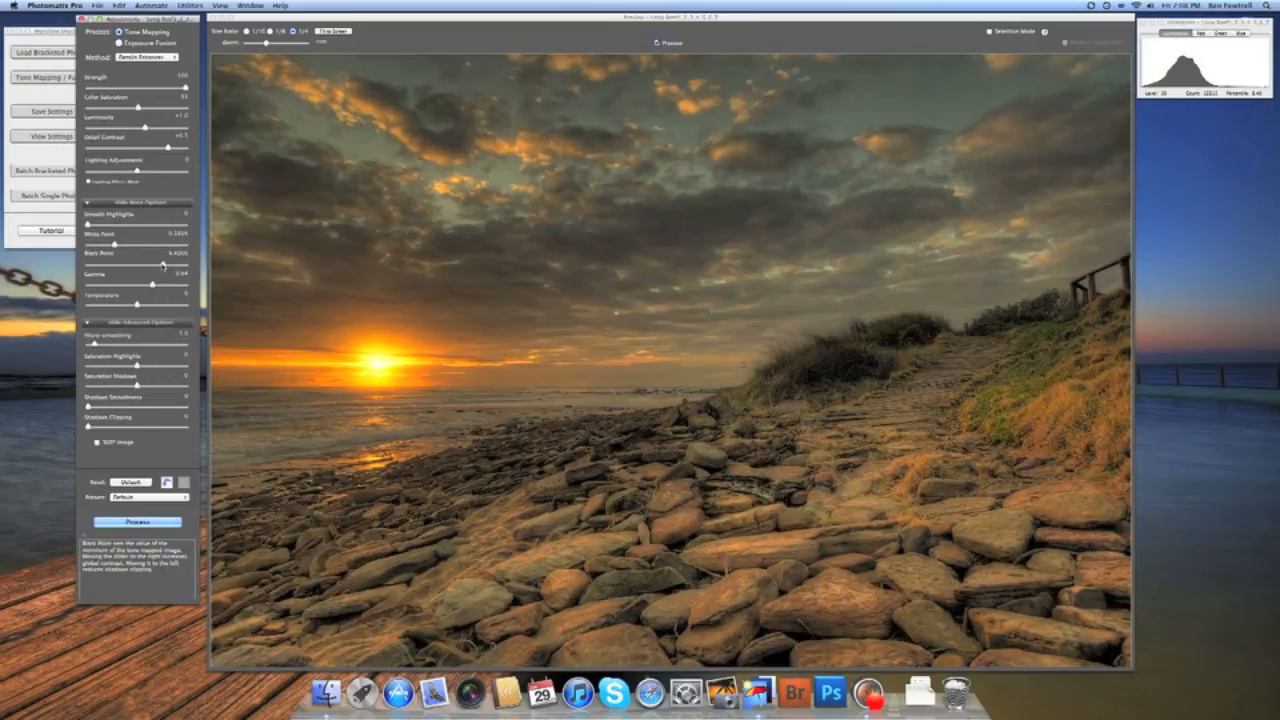
drag(163, 265, 157, 265)
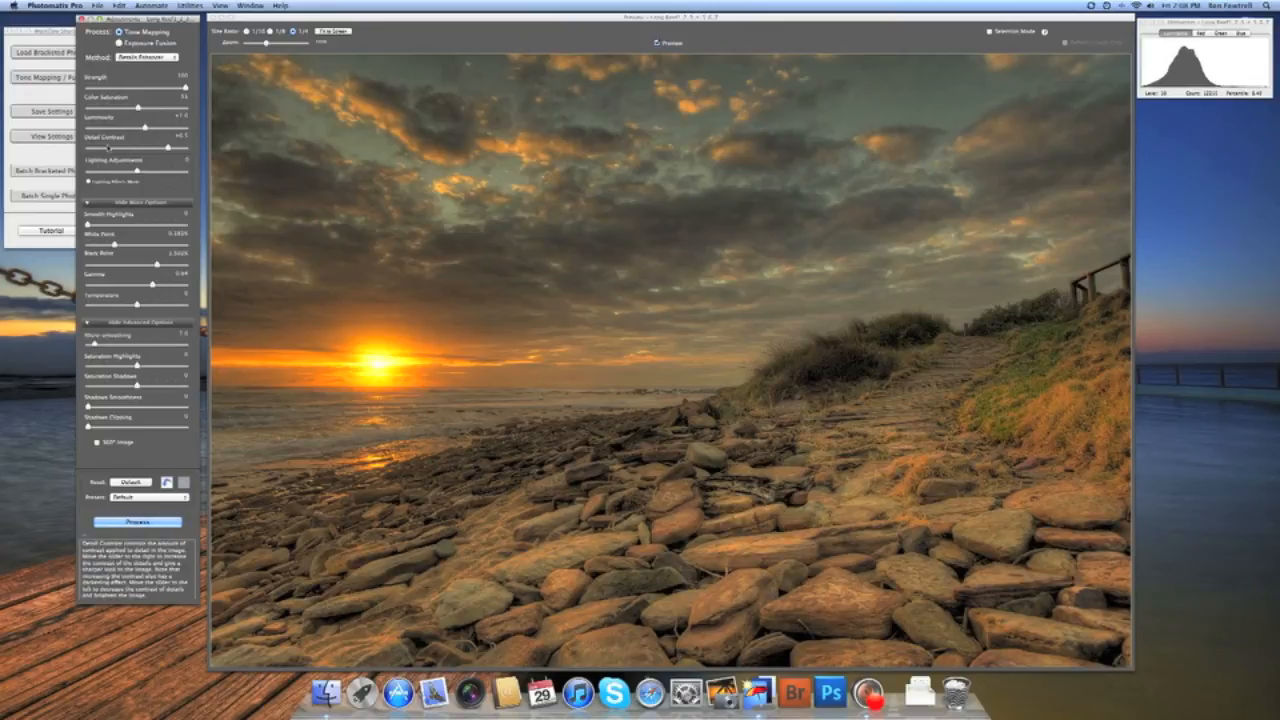
Step: Compare both extremes of Lighting Adjustments and settle on a slightly surreal look of about -2
drag(138, 172, 126, 174)
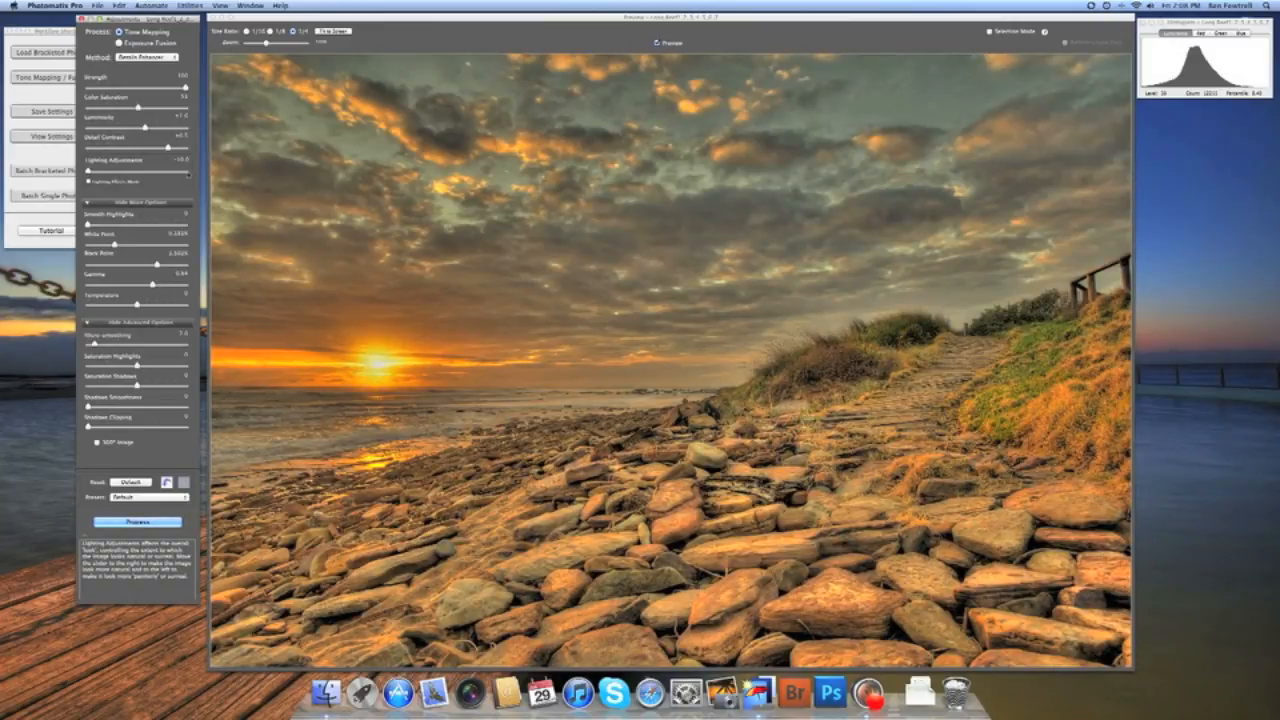
click(187, 172)
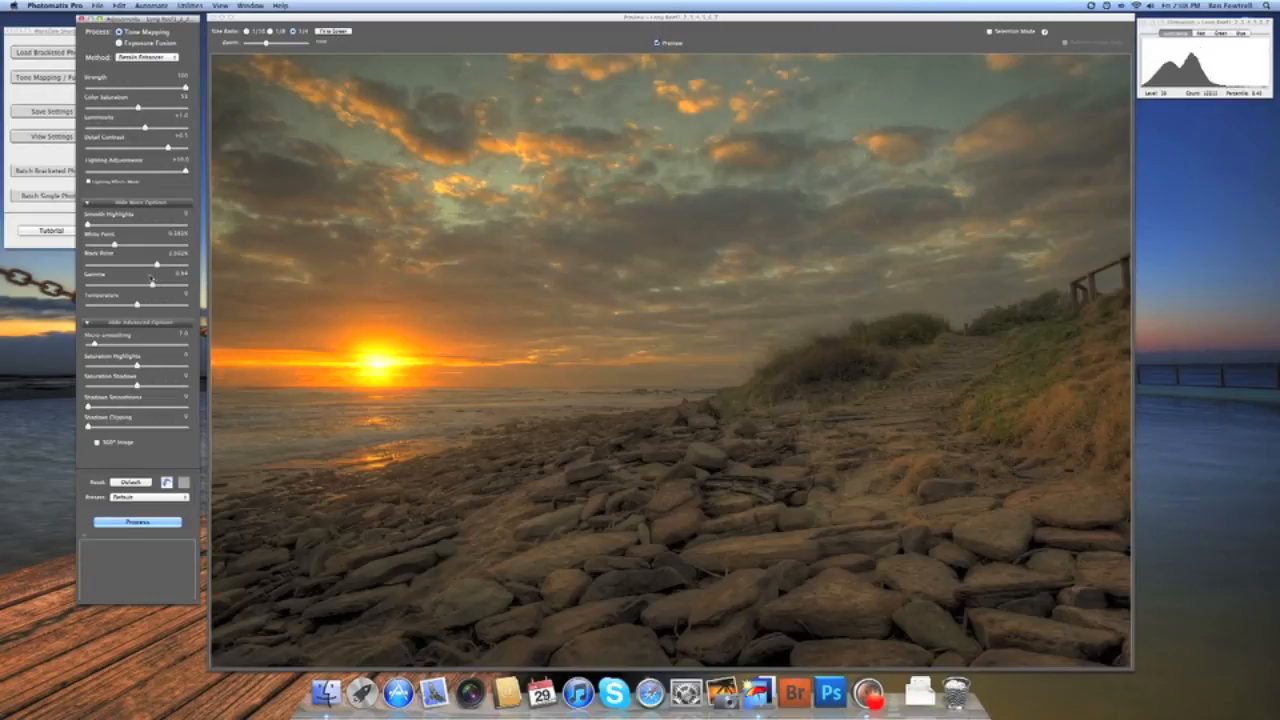
click(133, 172)
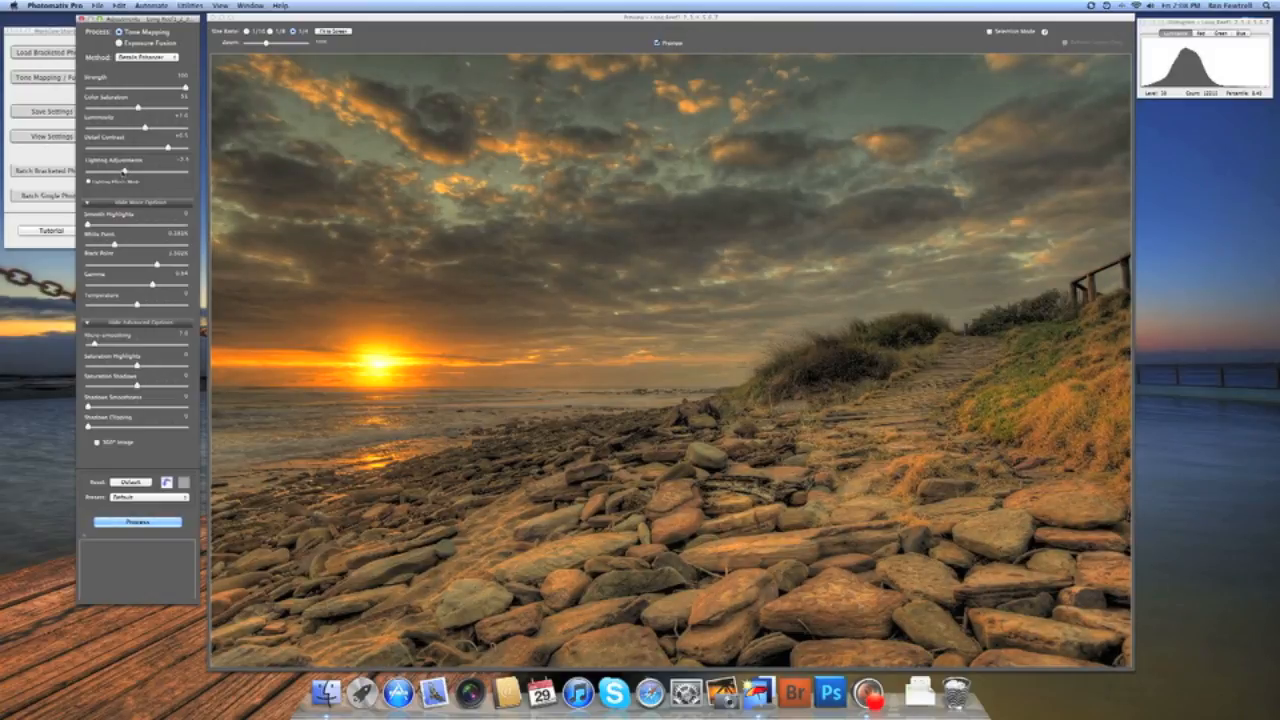
drag(124, 172, 124, 172)
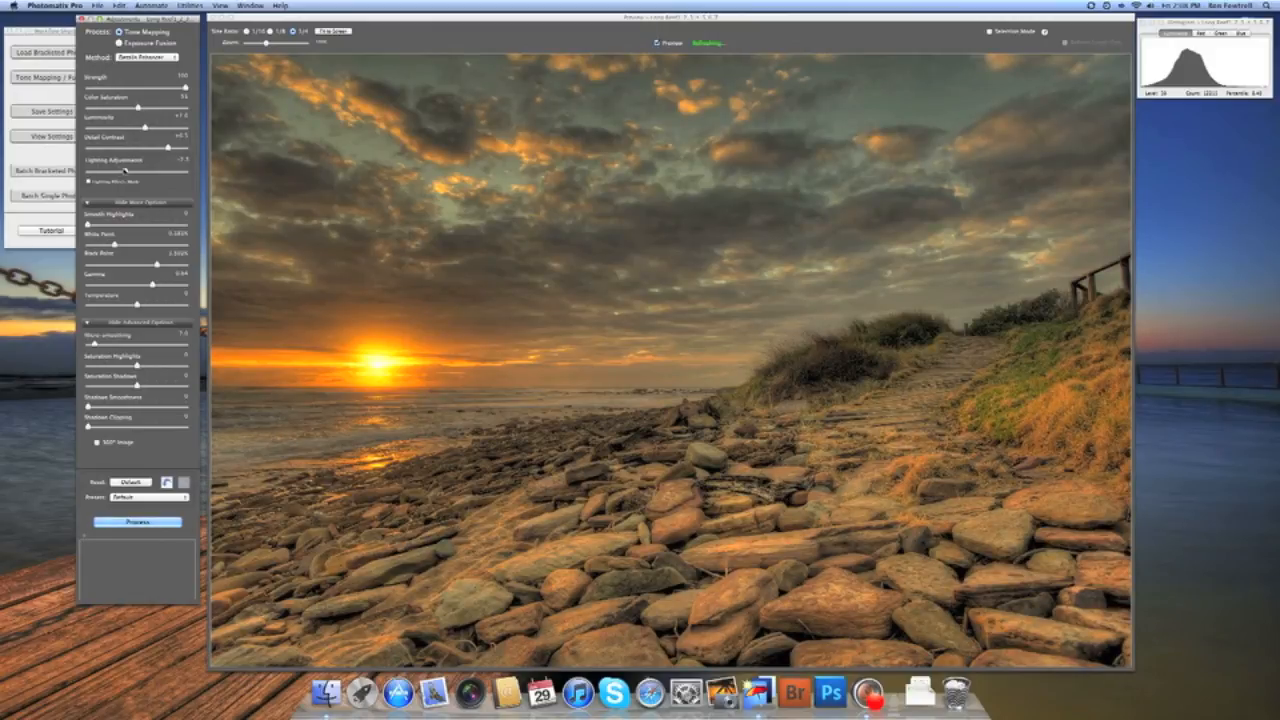
drag(124, 172, 128, 172)
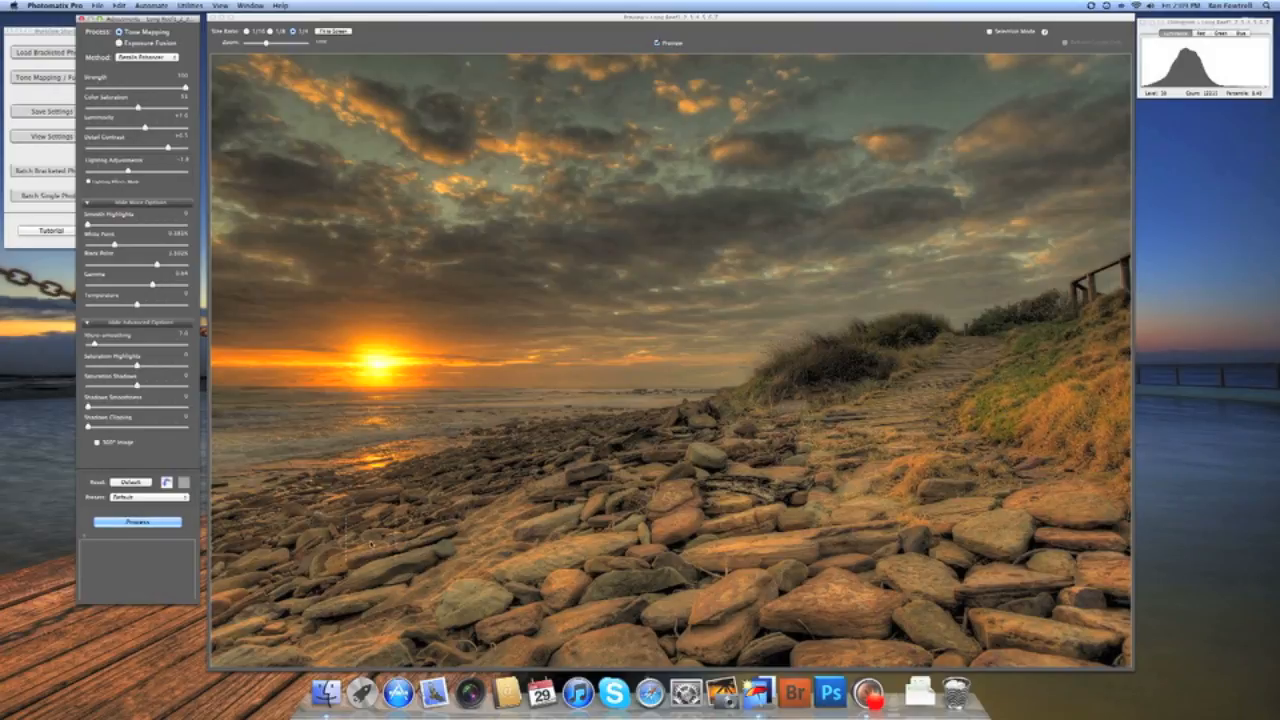
Step: Darken the midtones slightly by setting Gamma to about 0.7, and process the tone-mapped image
mouse_move(152, 284)
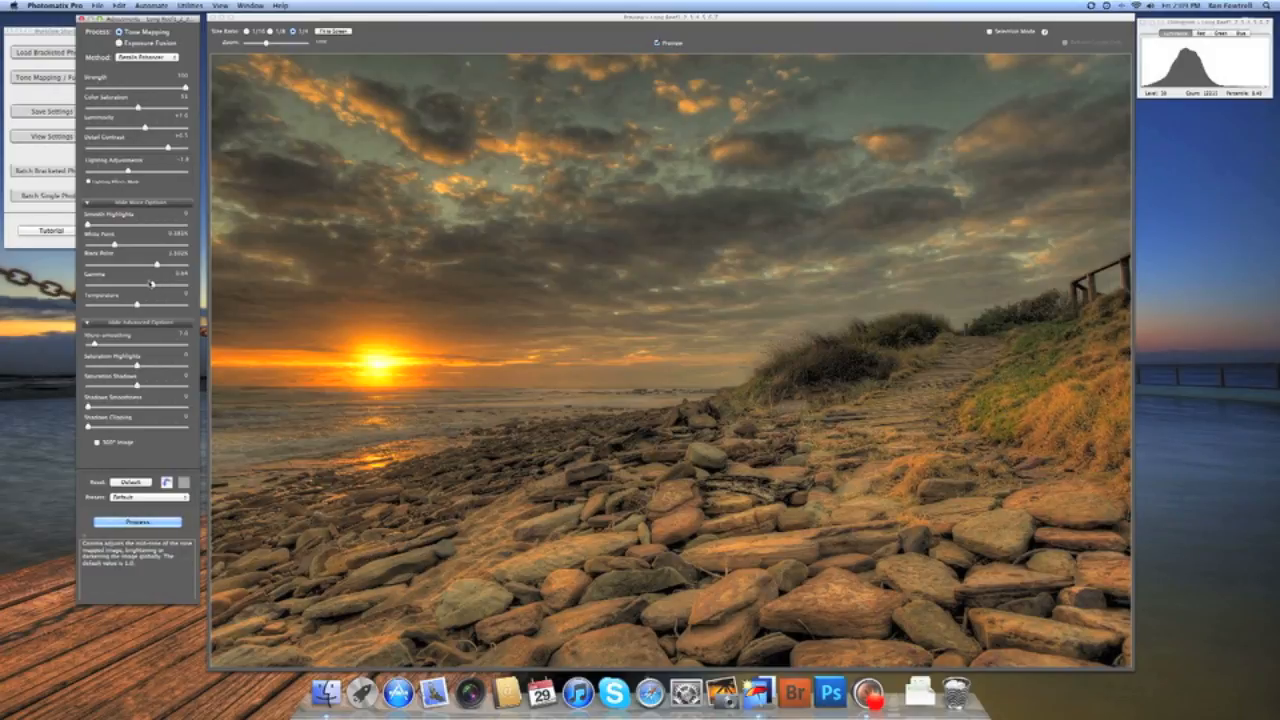
drag(152, 284, 147, 286)
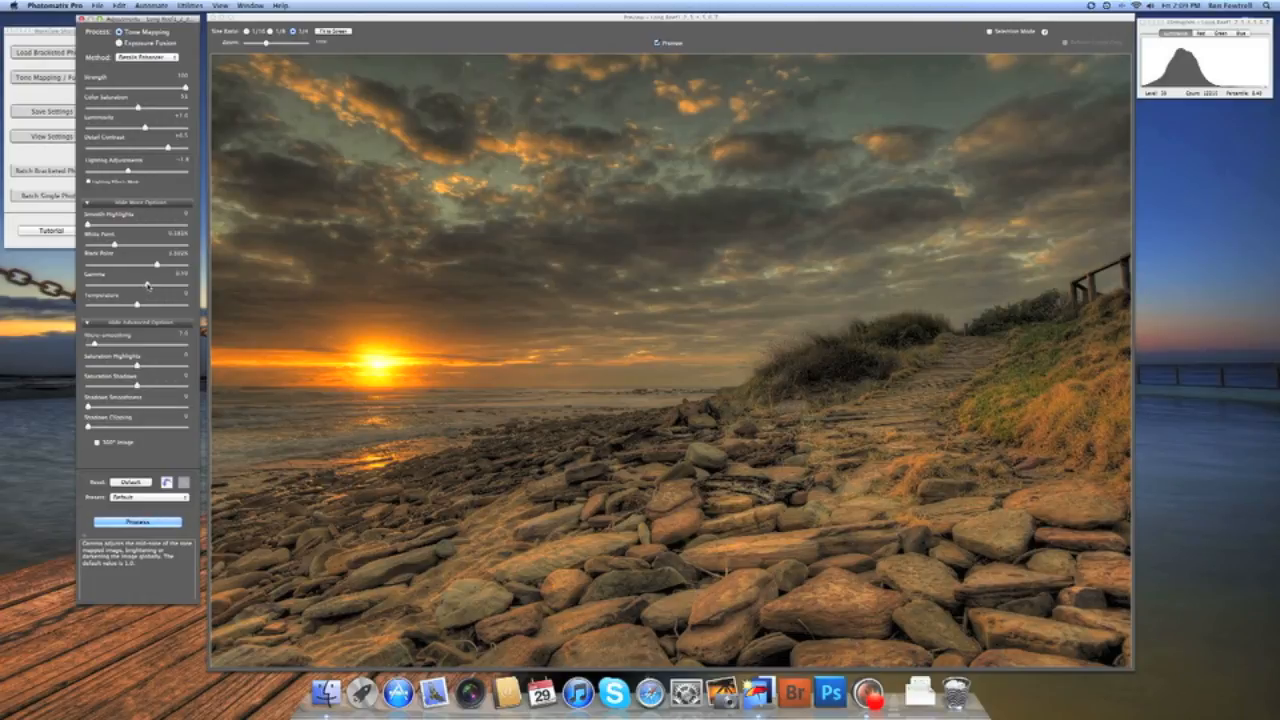
drag(151, 286, 150, 286)
click(133, 522)
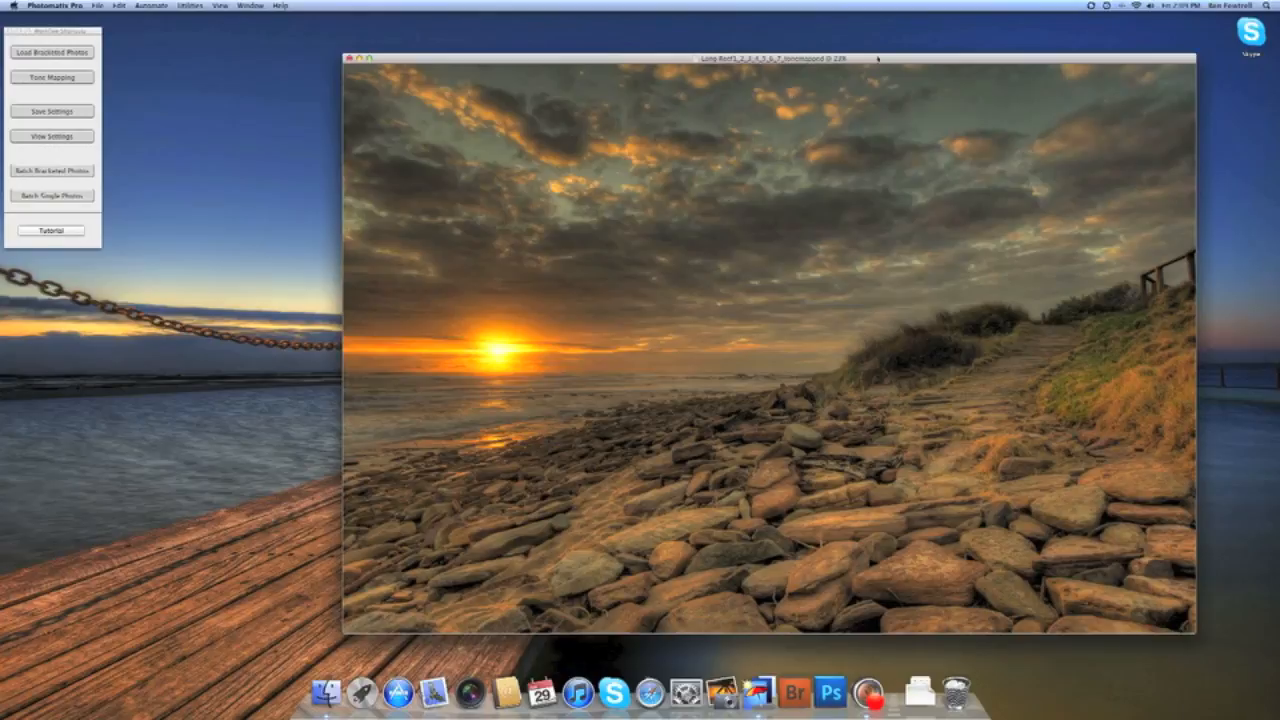
Step: Close the tone-mapped Long Reef image and save it as a JPEG in the Processing folder under the suggested name
drag(878, 59, 703, 58)
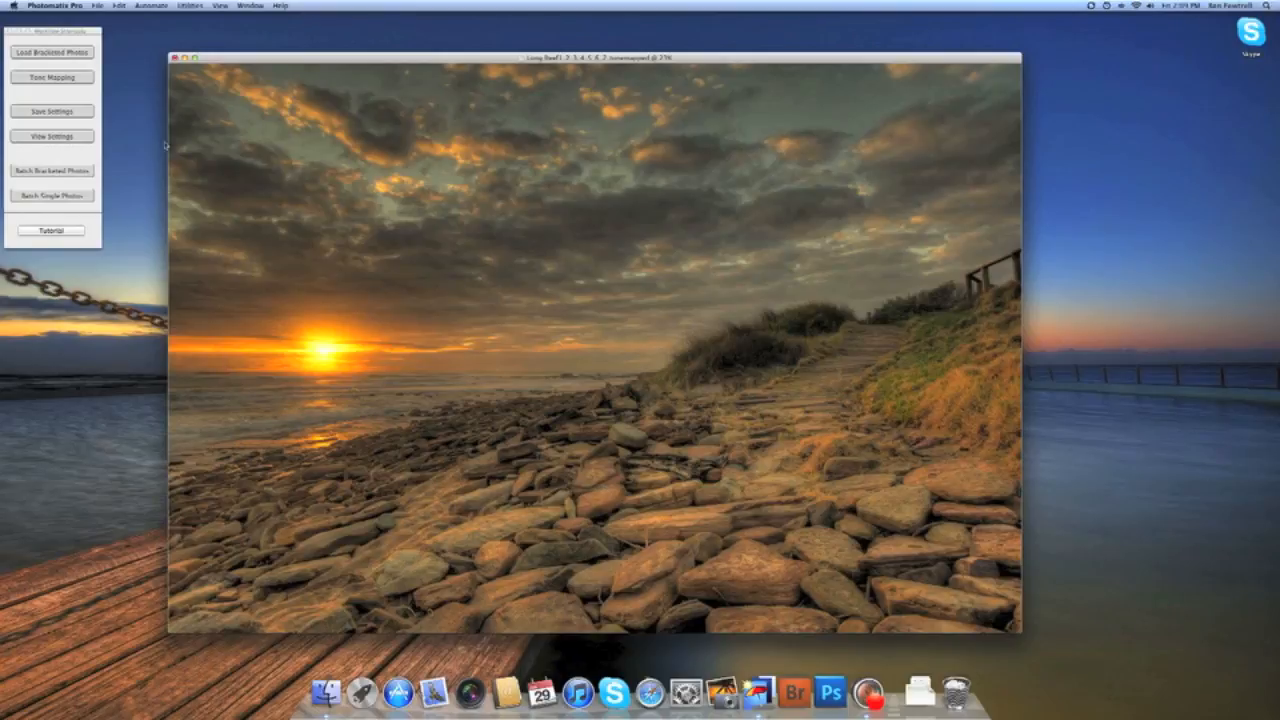
click(175, 58)
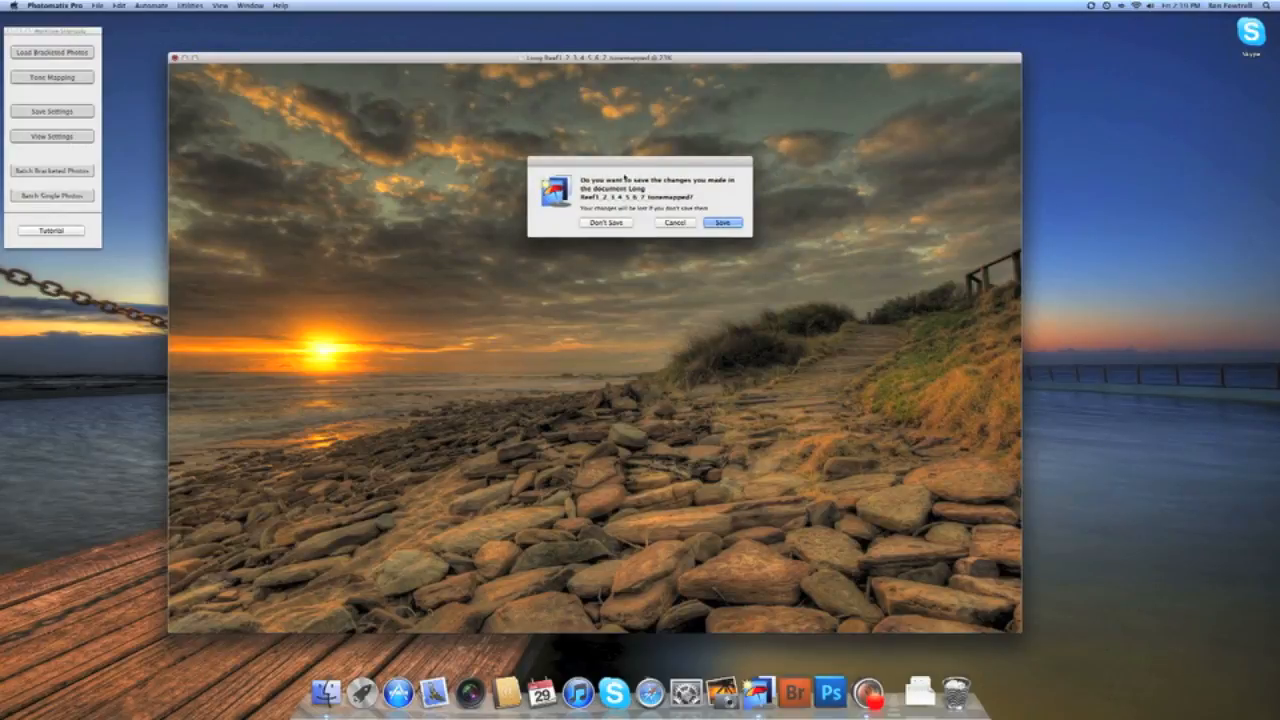
click(721, 224)
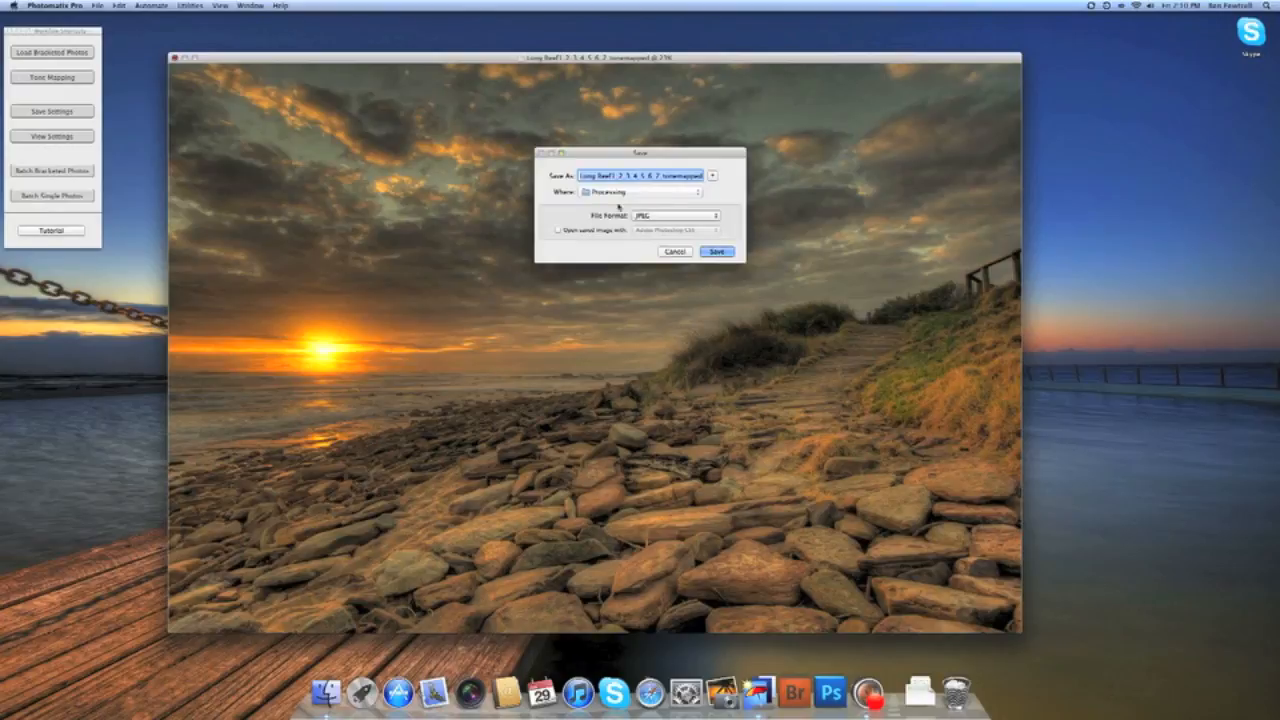
click(714, 251)
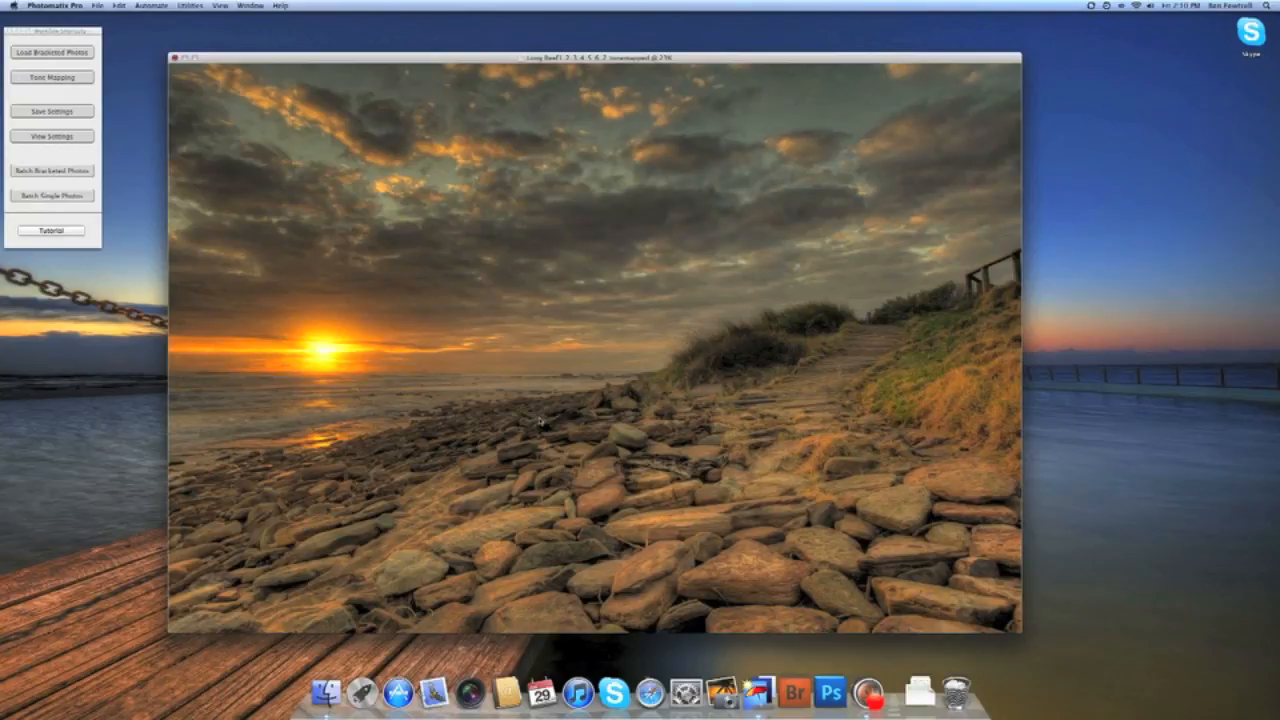